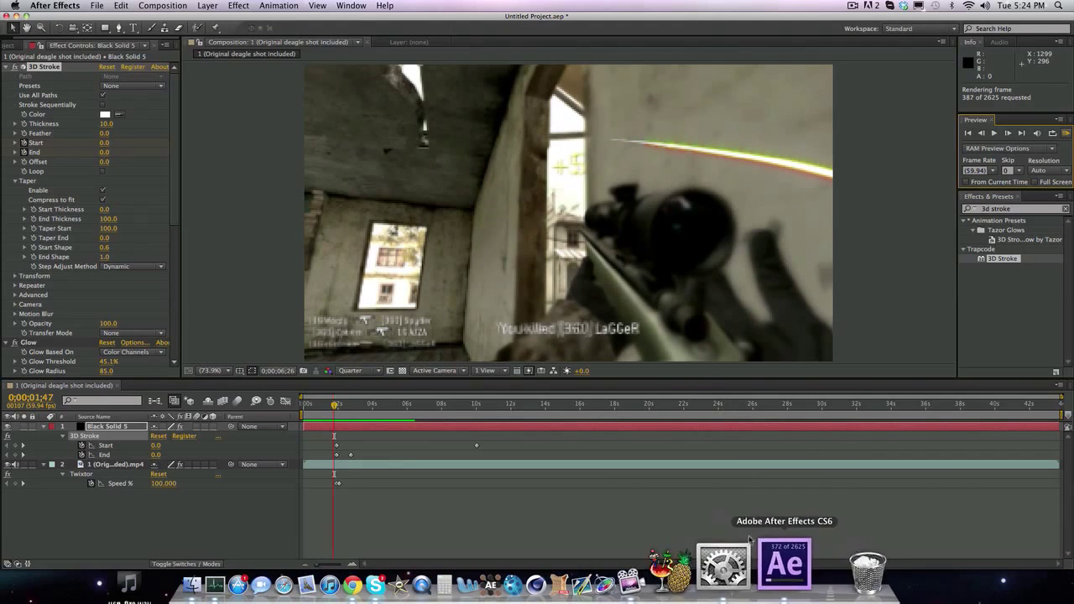
# Step: Stop the preview, select the stroke solid, and RAM-preview the existing stroke animation again
pyautogui.press('space')
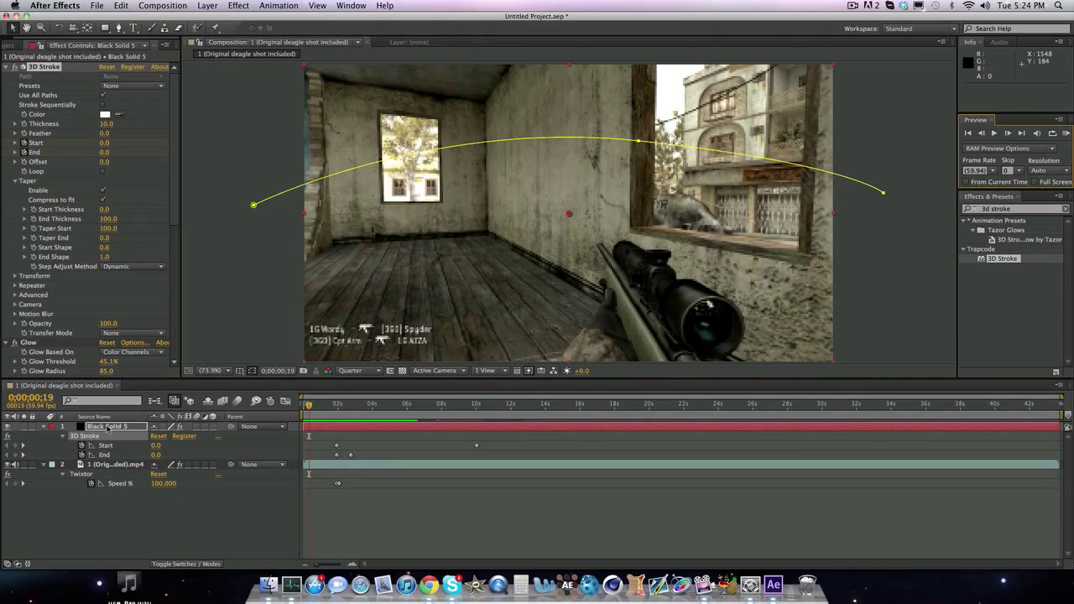
pyautogui.click(106, 428)
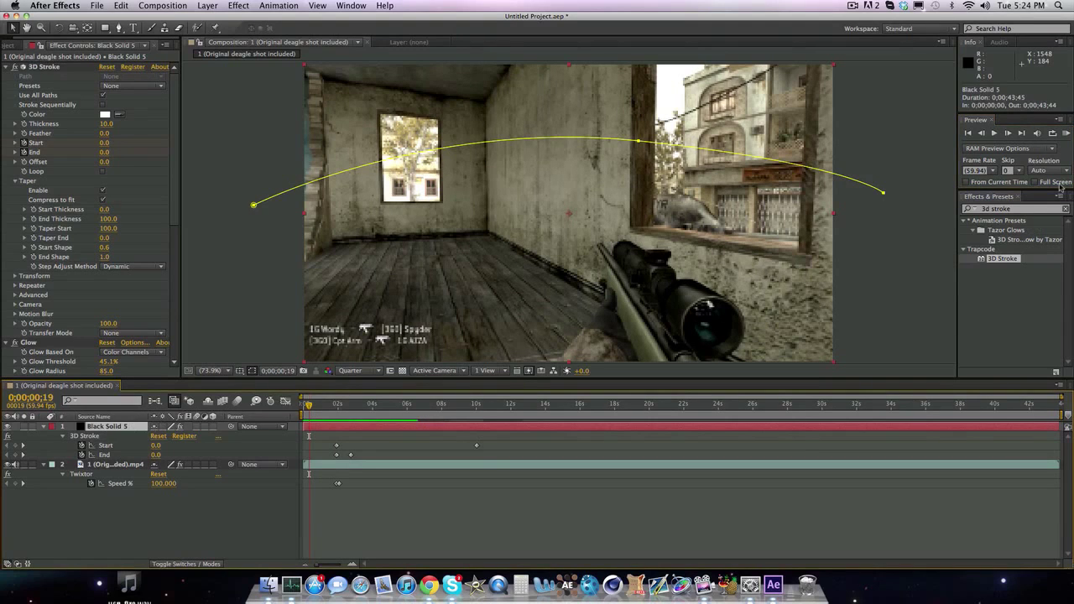
pyautogui.click(1066, 134)
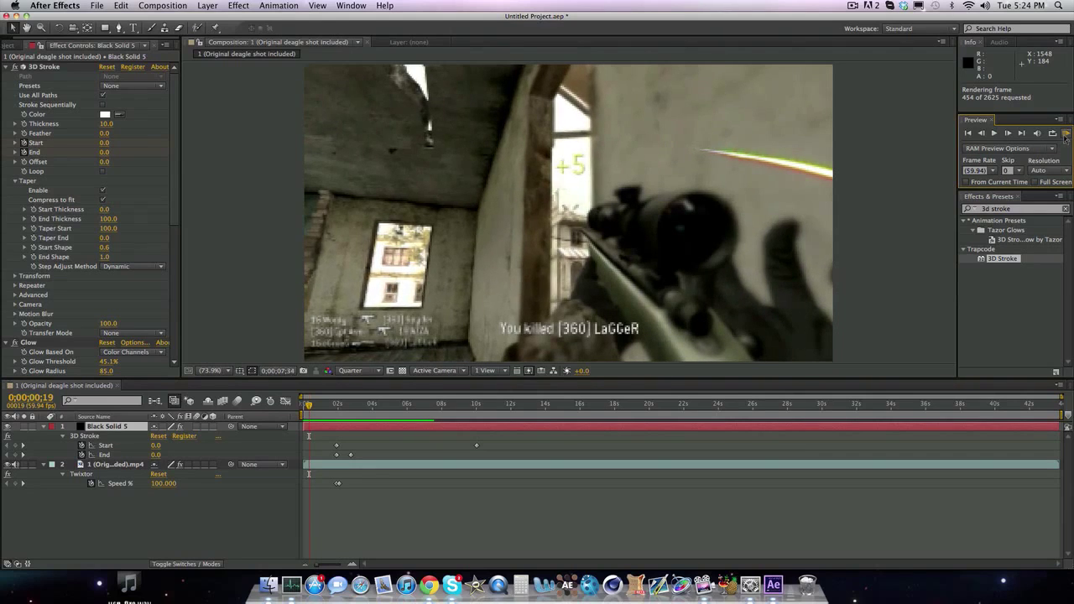
pyautogui.click(1066, 134)
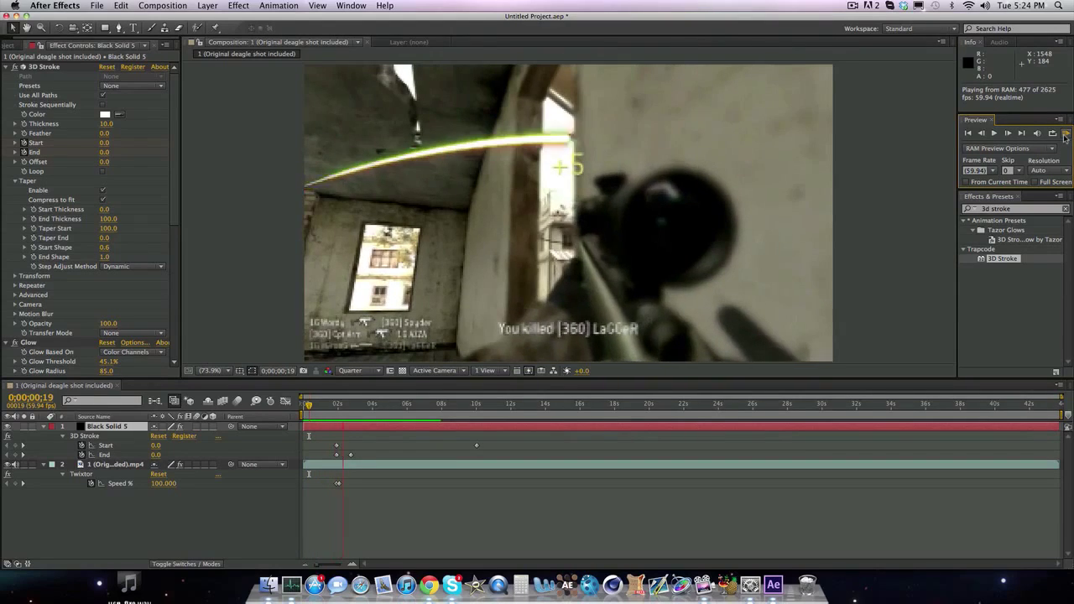
pyautogui.click(1066, 136)
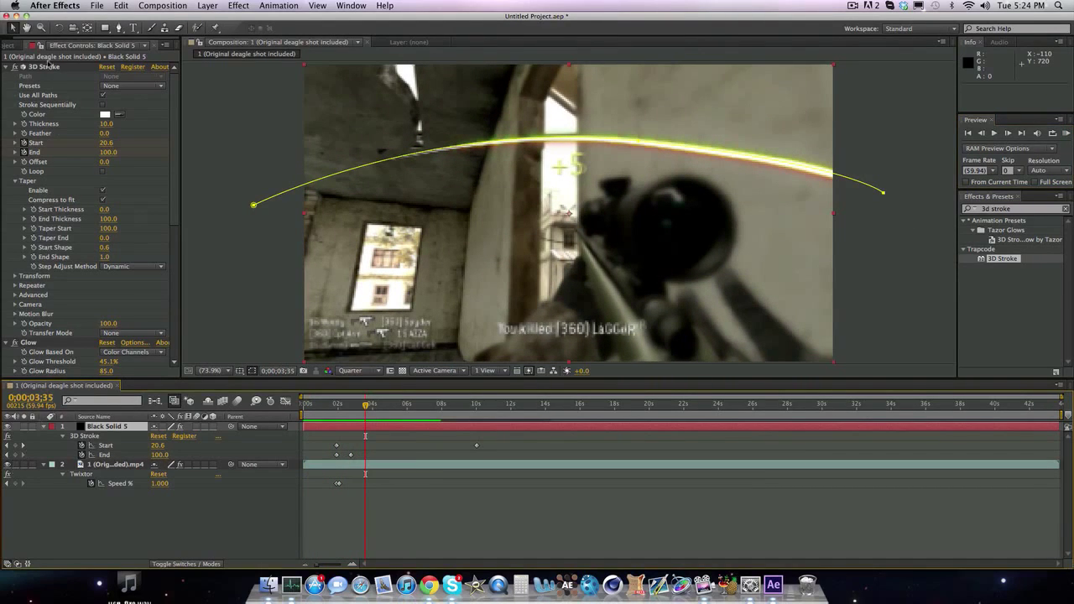
pyautogui.scroll(-3, 38, 305)
pyautogui.scroll(3, 40, 314)
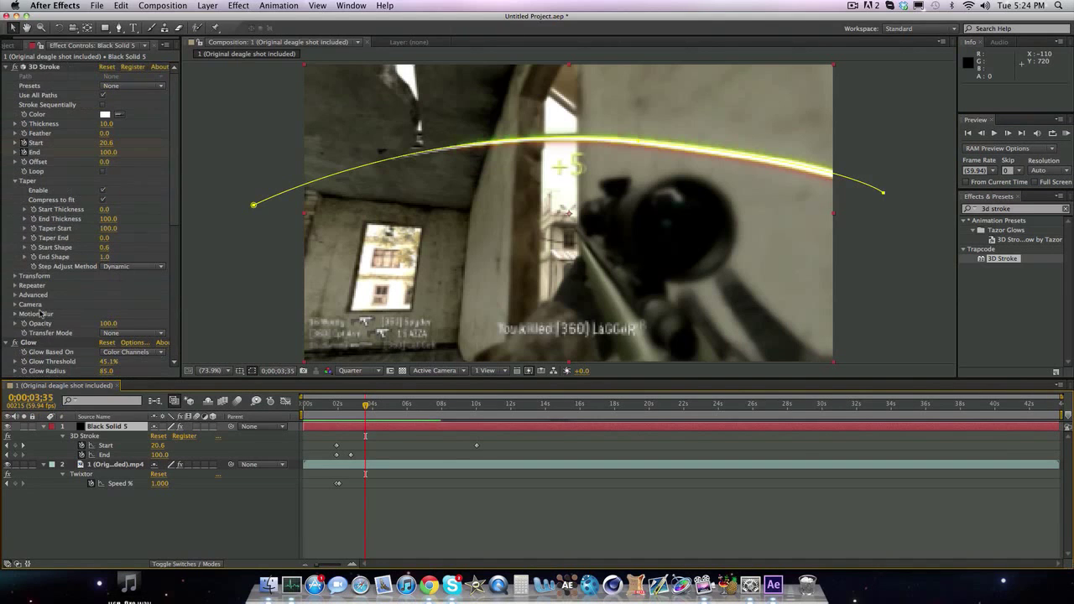
# Step: Remove the 3D Stroke, Glow and Starglow effects and the old Mask 1 from the solid
pyautogui.click(41, 70)
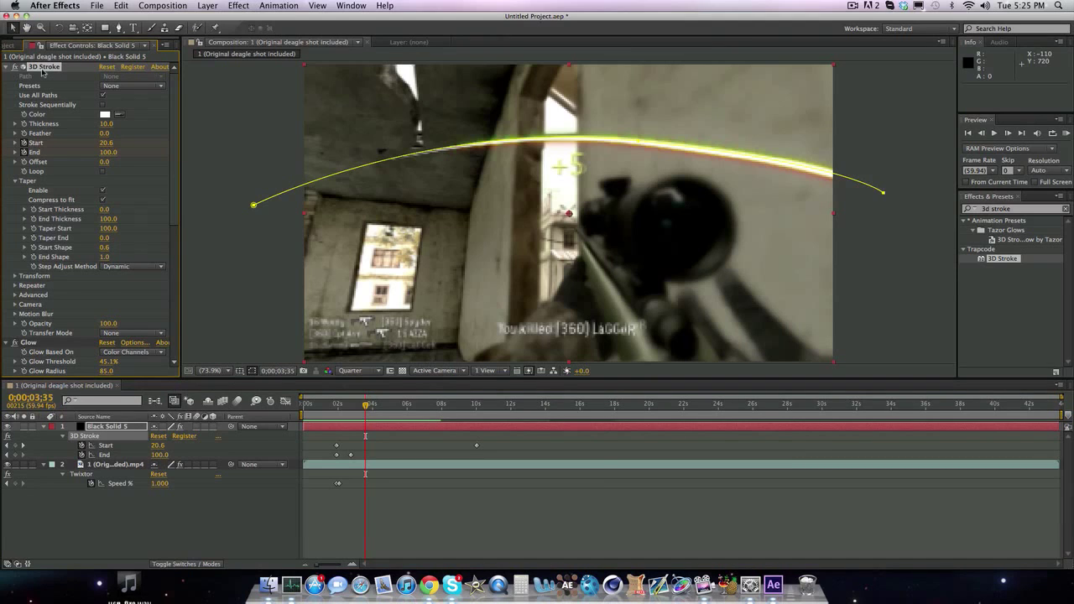
pyautogui.press('Delete')
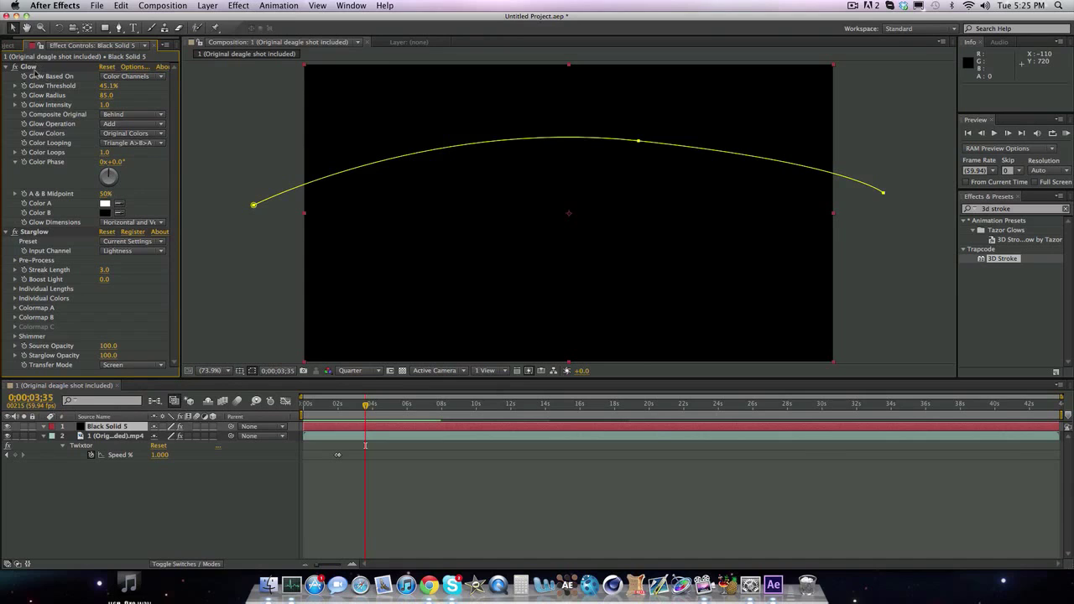
pyautogui.click(32, 69)
pyautogui.press('Delete')
pyautogui.press('Delete')
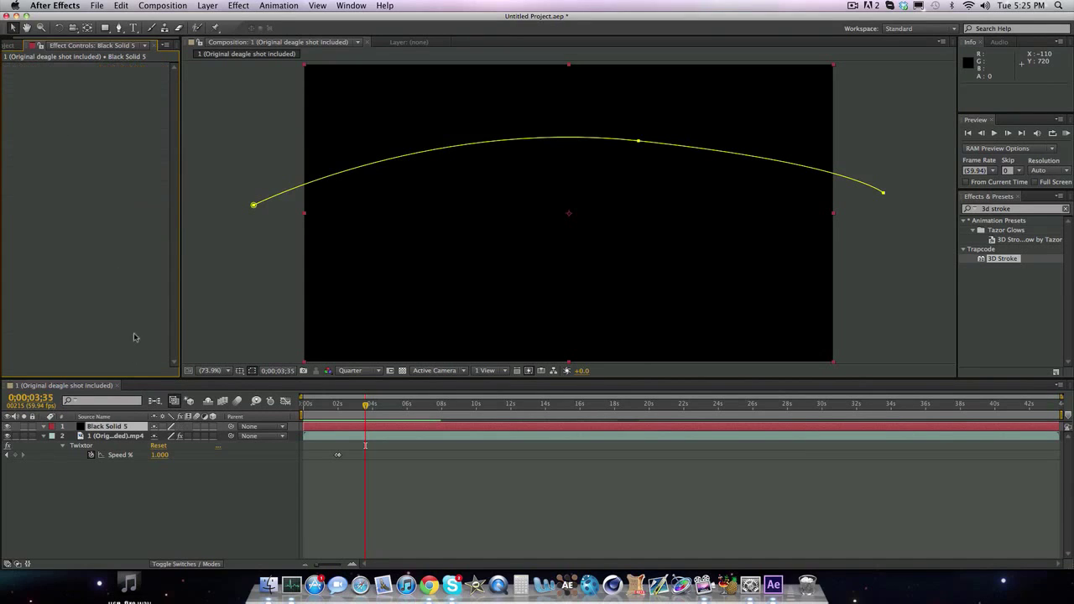
pyautogui.press('m')
pyautogui.click(107, 436)
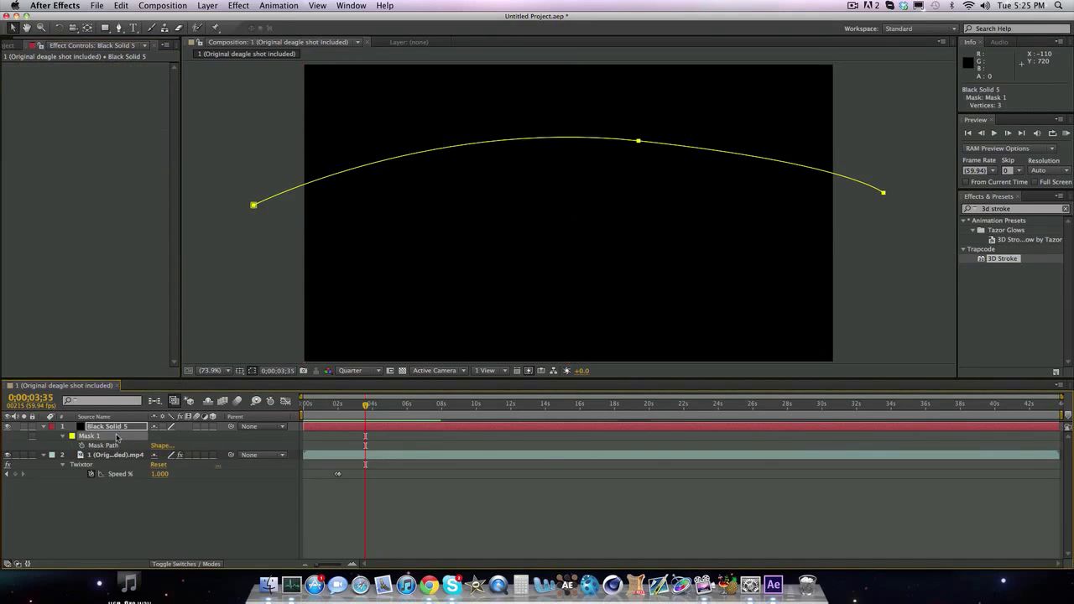
pyautogui.press('Delete')
pyautogui.click(100, 427)
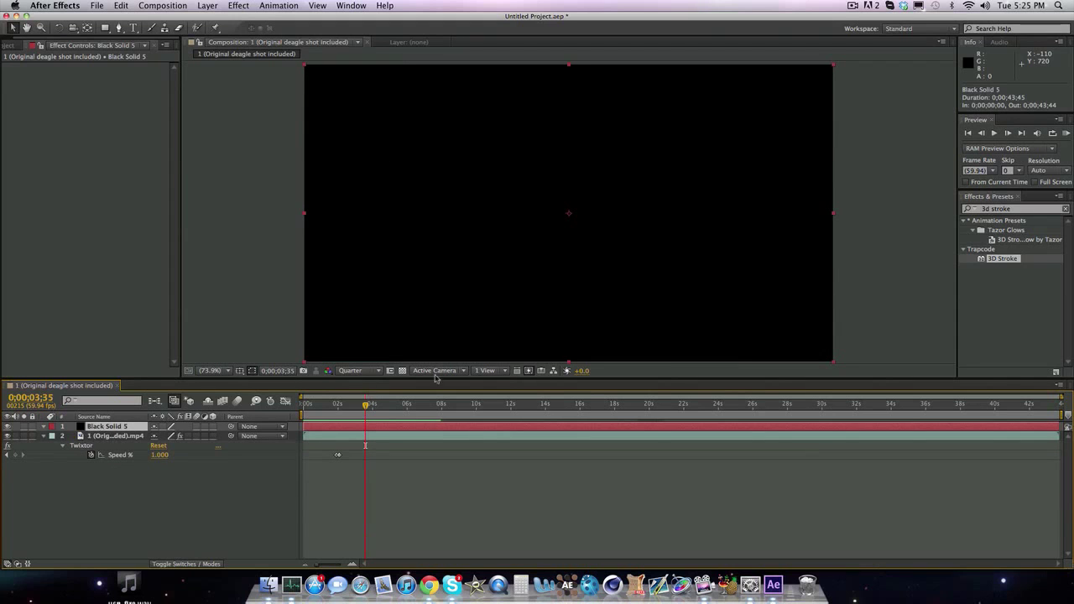
# Step: Apply a fresh 3D Stroke and draw a curved Pen mask rising to the top right
pyautogui.moveTo(1004, 270); pyautogui.dragTo(660, 237)
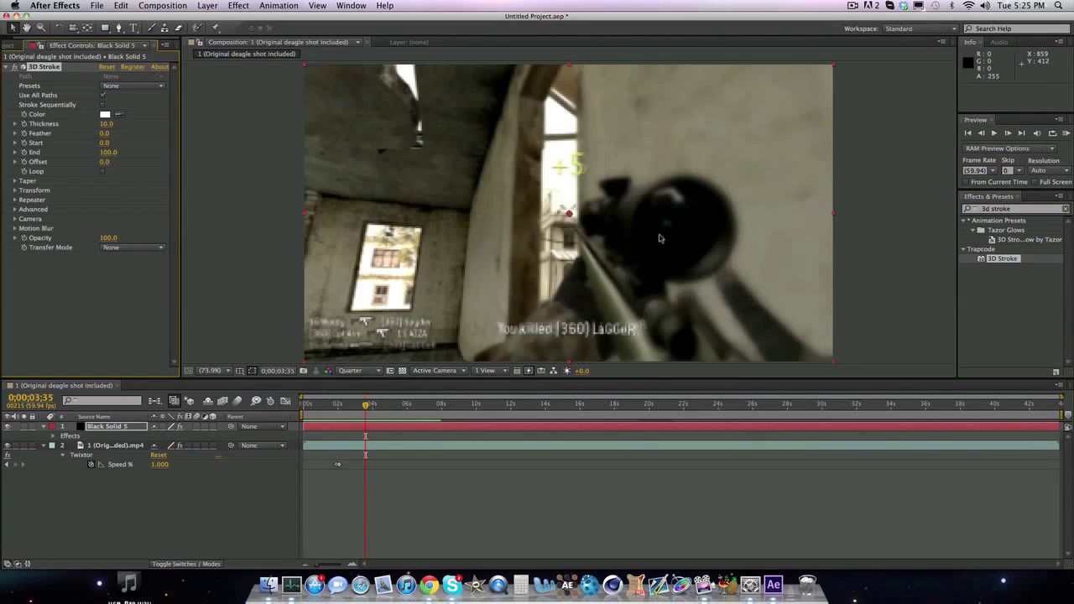
pyautogui.click(118, 28)
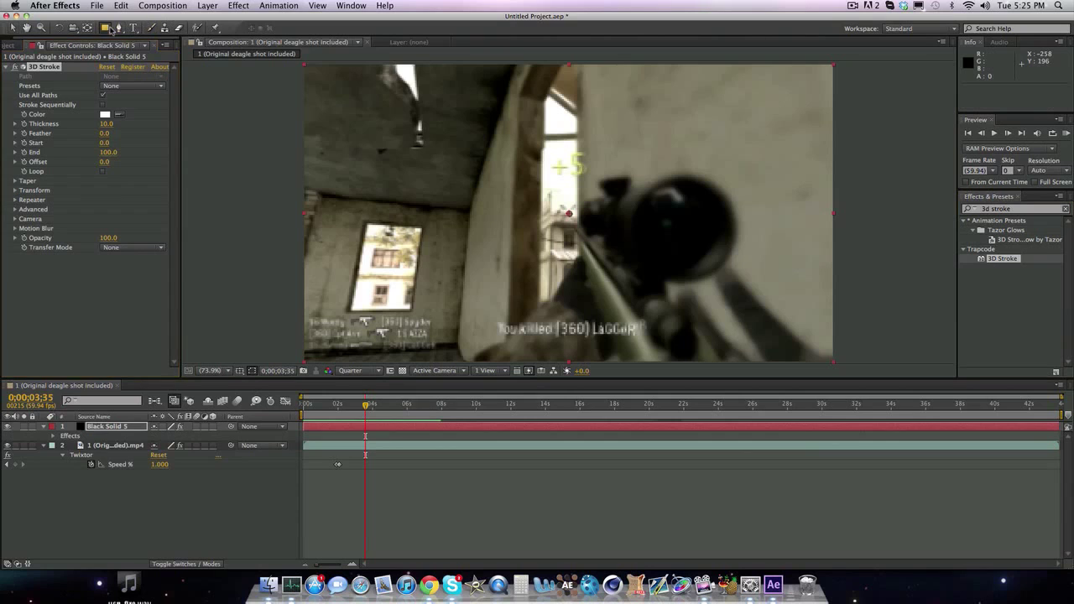
pyautogui.click(247, 241)
pyautogui.moveTo(891, 128); pyautogui.dragTo(1073, 172)
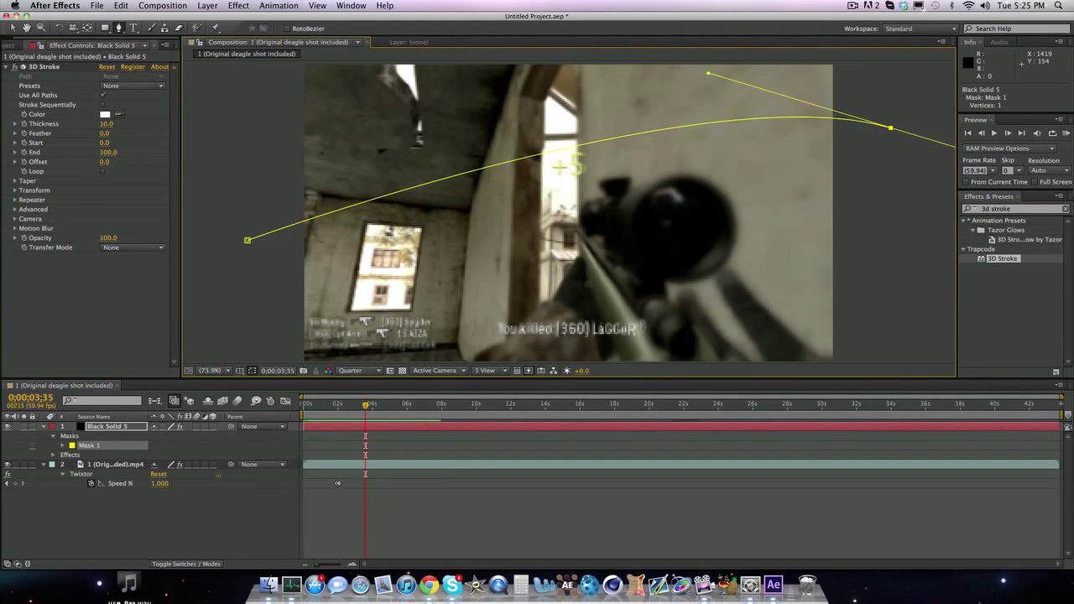
pyautogui.moveTo(1073, 174); pyautogui.dragTo(1073, 171)
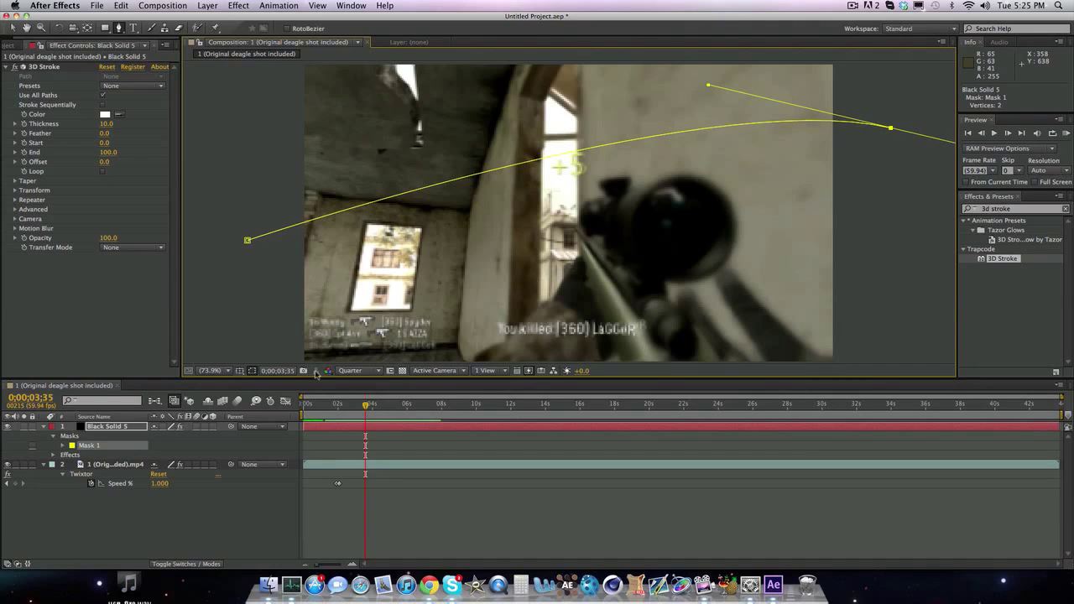
pyautogui.press('v')
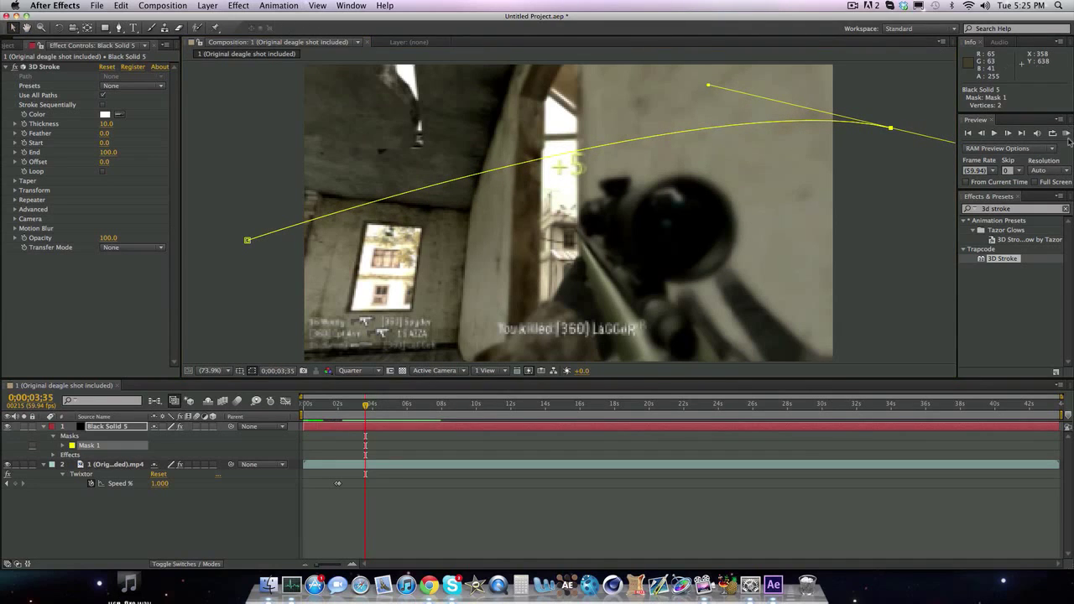
pyautogui.click(1067, 134)
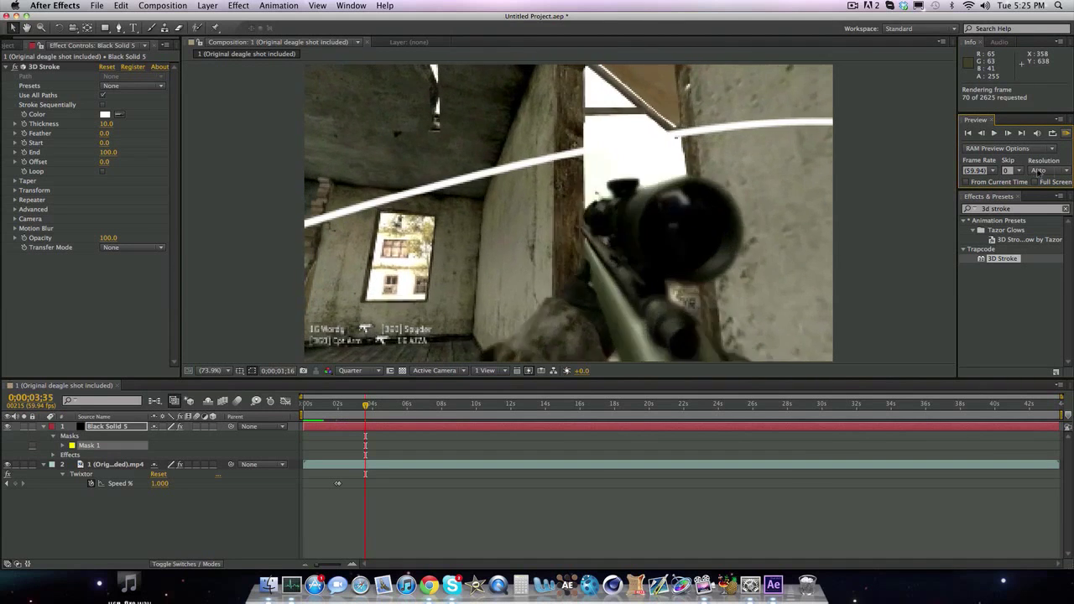
# Step: Stop the preview, duplicate the stroke solid, and delete the original masked solid
pyautogui.press('space')
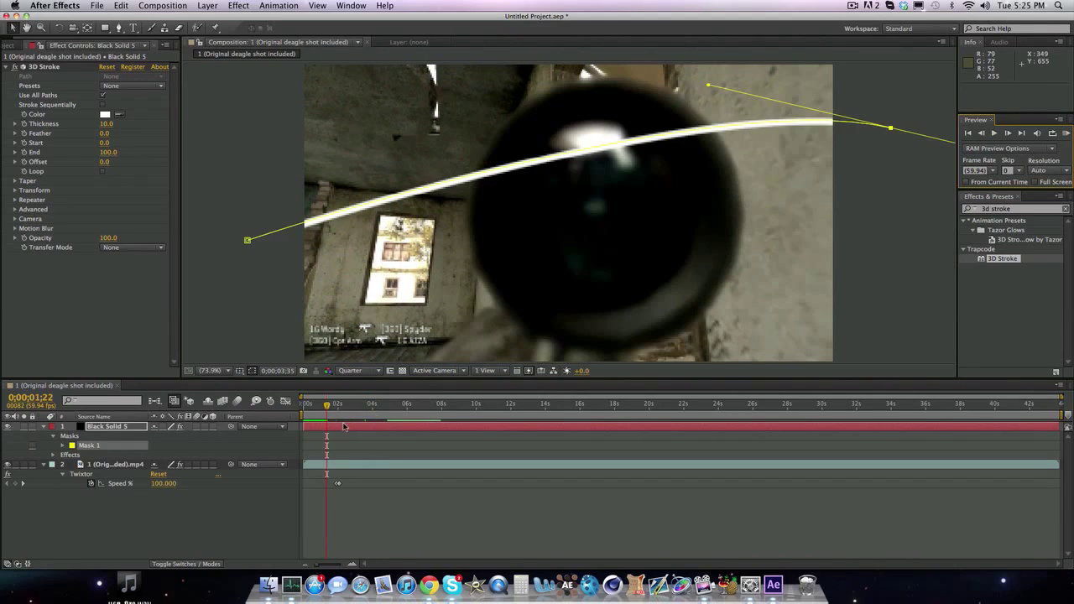
pyautogui.press('super+d')
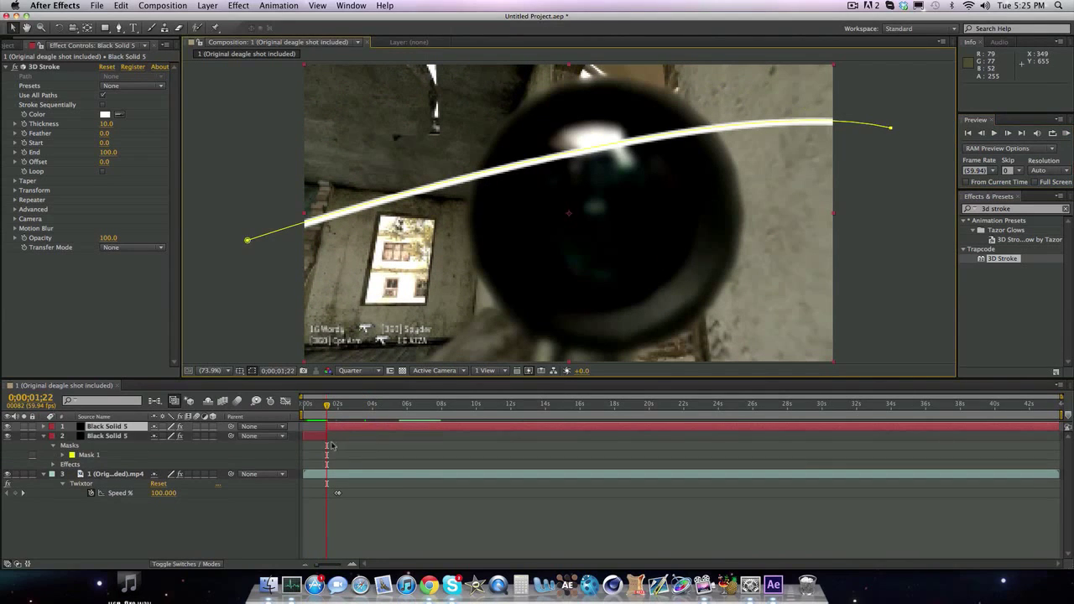
pyautogui.click(316, 438)
pyautogui.press('Delete')
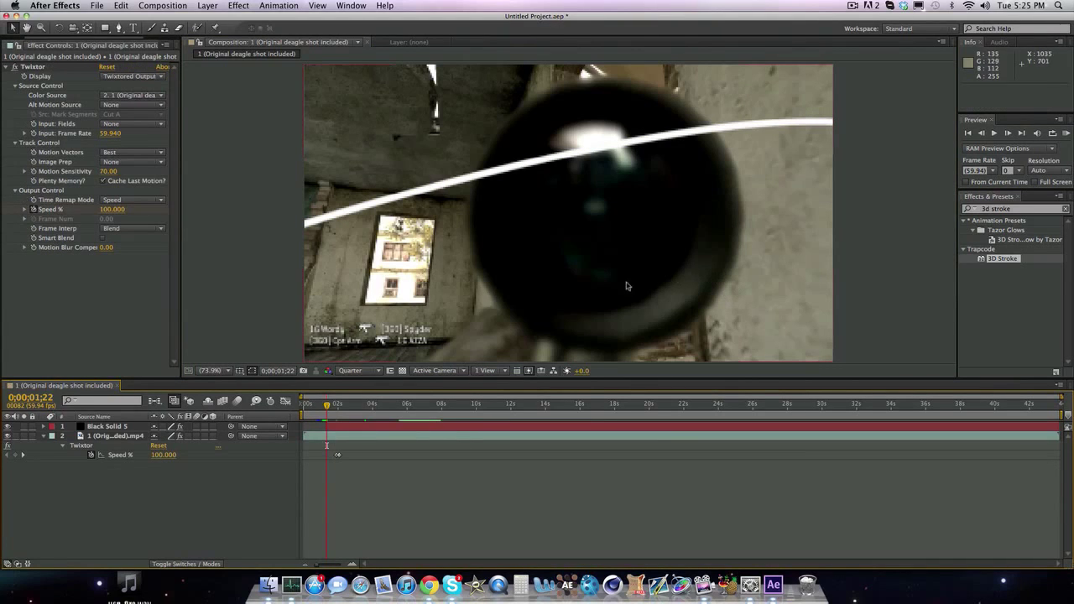
# Step: Move the playhead to frame 0;00;01;55 and select the stroke solid layer
pyautogui.moveTo(326, 405); pyautogui.dragTo(342, 406)
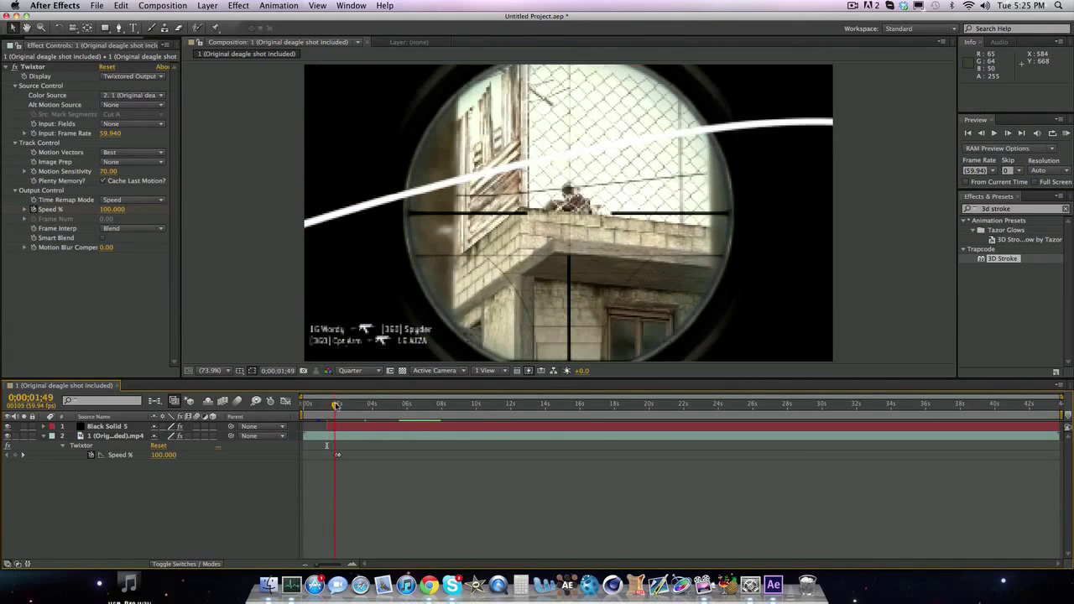
pyautogui.press('j')
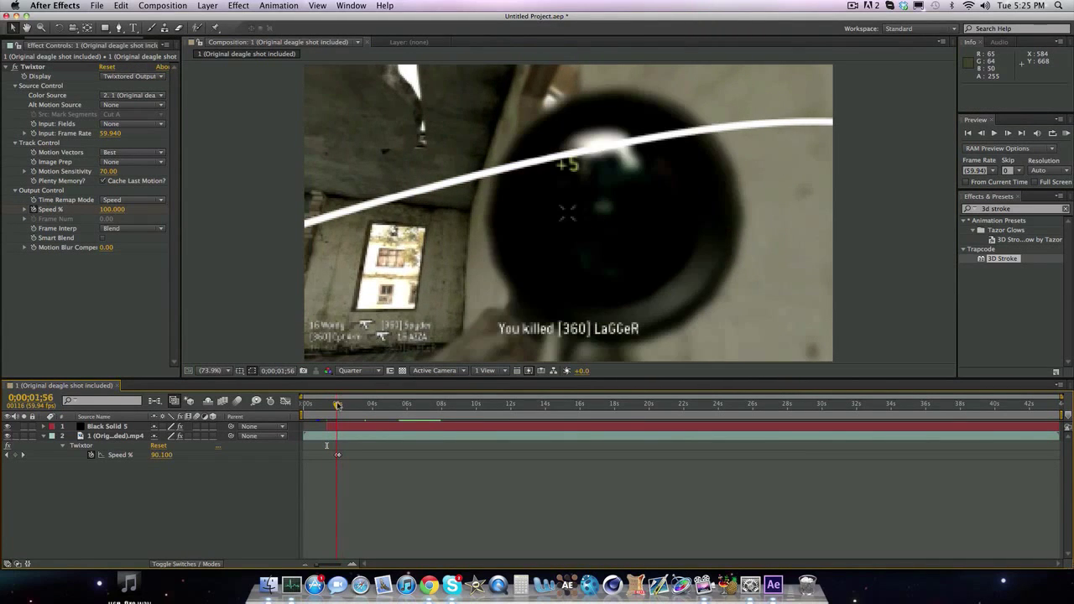
pyautogui.press('pageup')
pyautogui.press('pageup')
pyautogui.press('pageup')
pyautogui.press('pagedown')
pyautogui.press('pagedown')
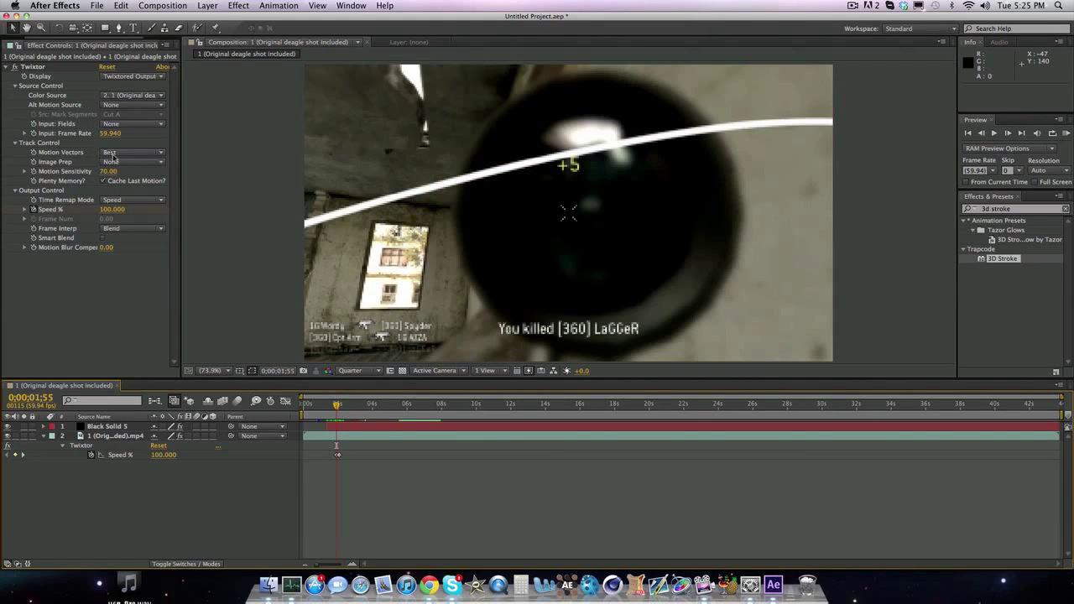
pyautogui.click(343, 429)
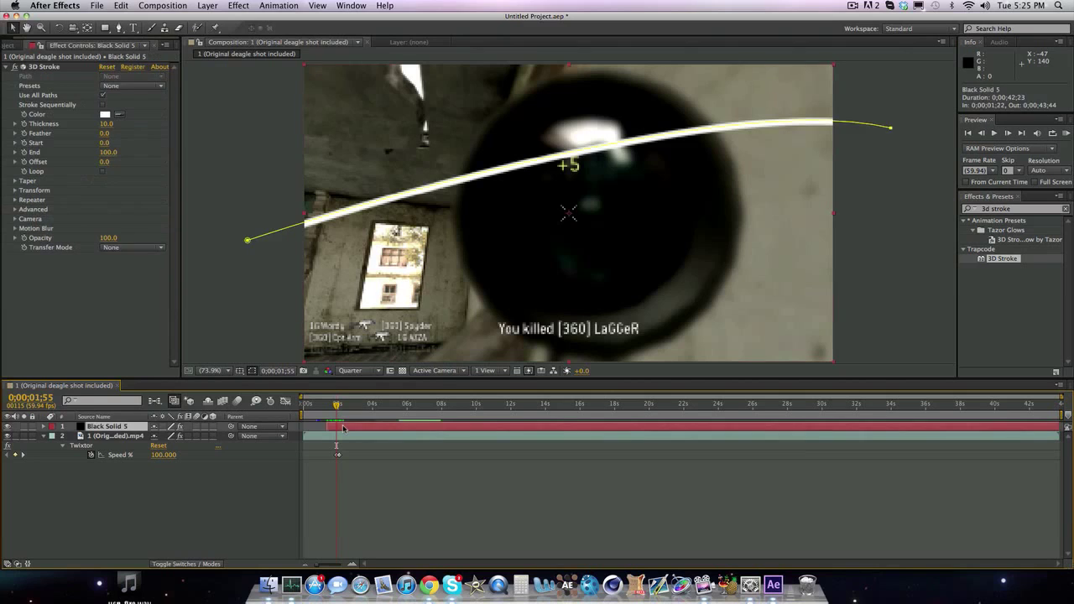
# Step: Replace the stroke solid with a new Black Solid 6 carrying 3D Stroke
pyautogui.press('Delete')
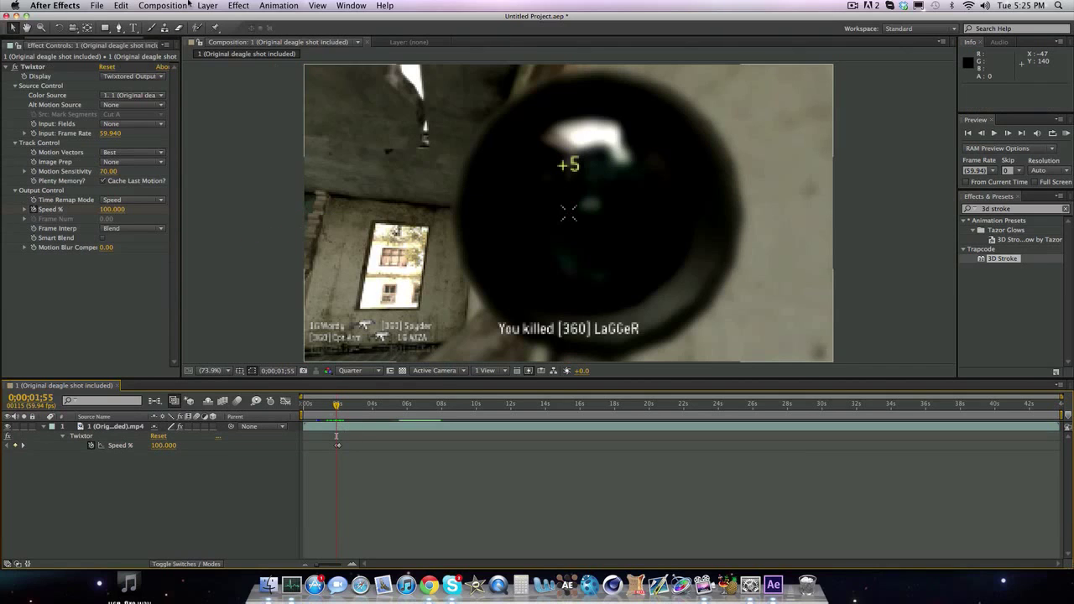
pyautogui.click(208, 6)
pyautogui.moveTo(213, 19)
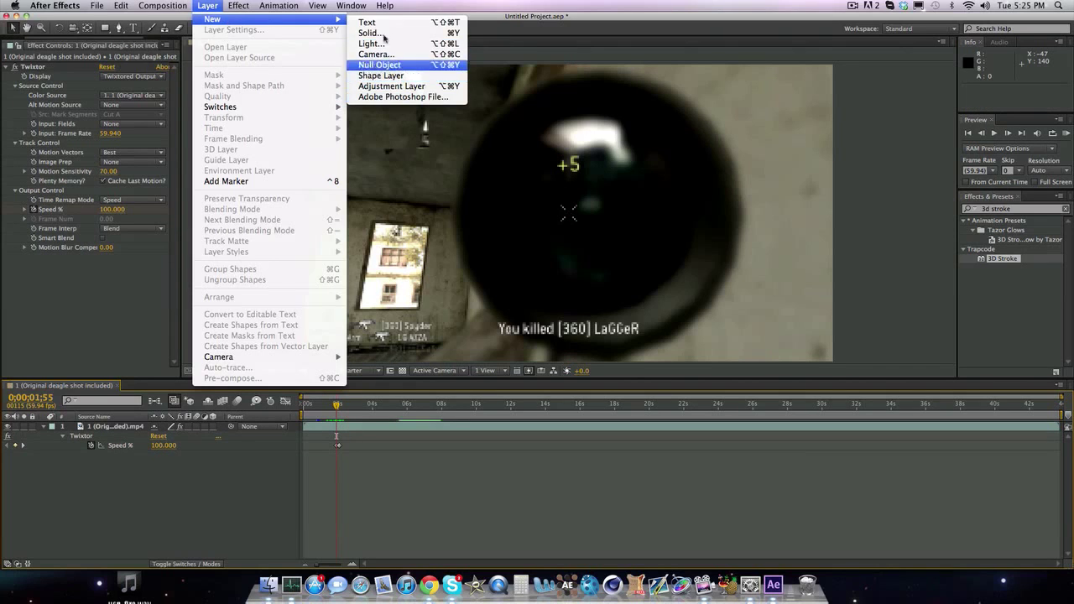
pyautogui.click(385, 33)
pyautogui.click(625, 395)
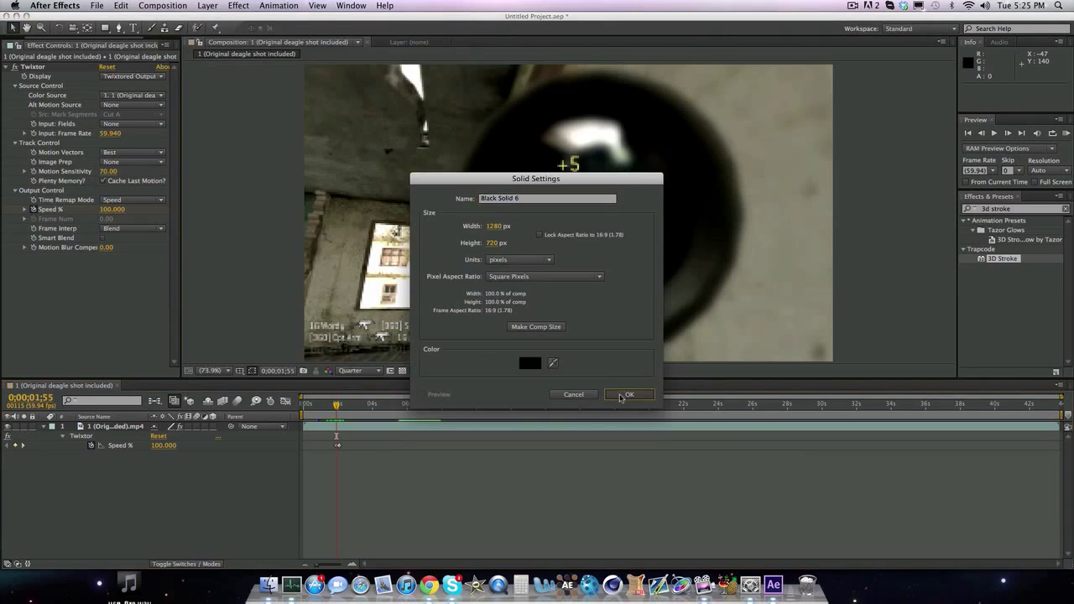
pyautogui.moveTo(1014, 262); pyautogui.dragTo(599, 292)
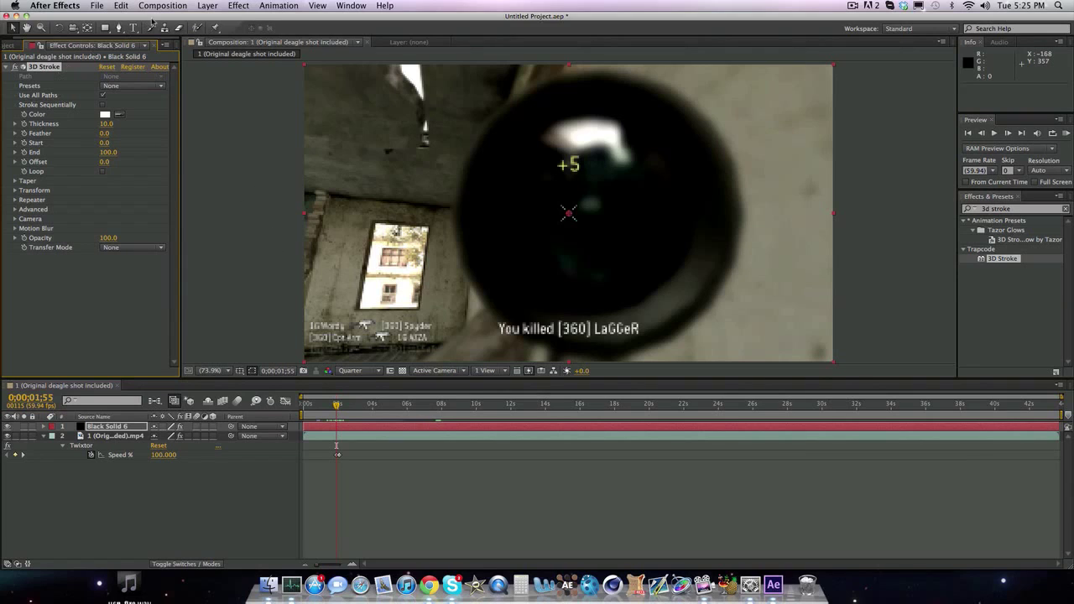
# Step: Start a Pen mask on Black Solid 6 with its first three curved vertices
pyautogui.click(119, 28)
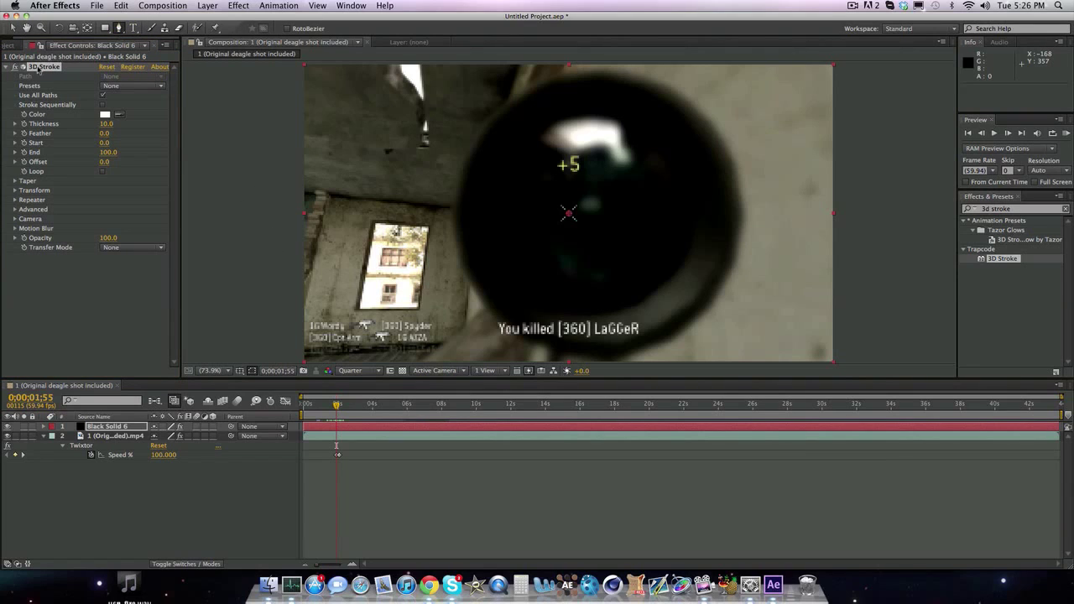
pyautogui.click(127, 427)
pyautogui.click(261, 266)
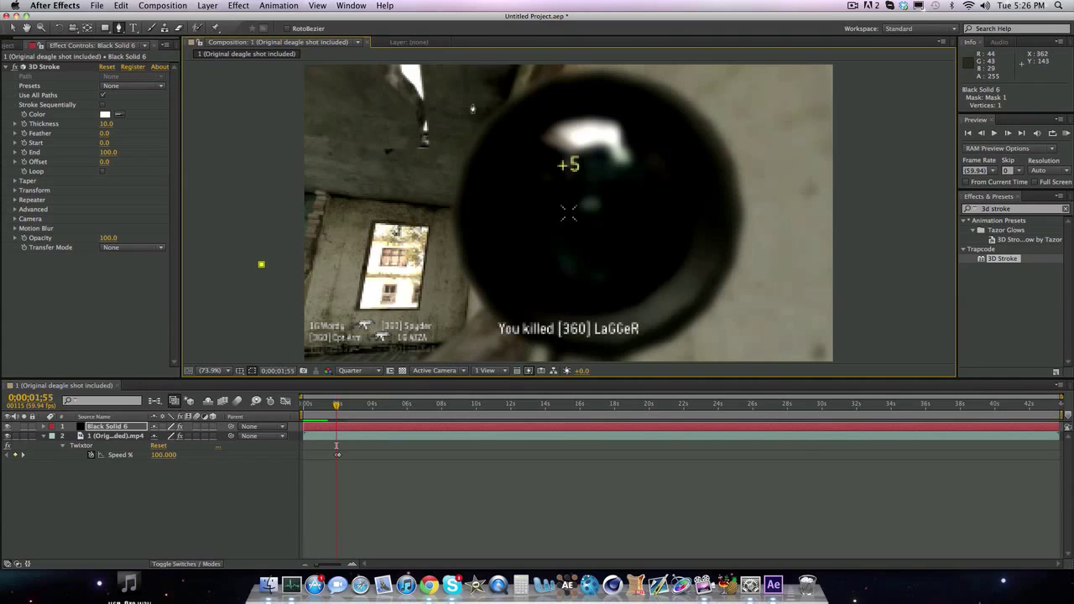
pyautogui.moveTo(547, 70); pyautogui.dragTo(647, 70)
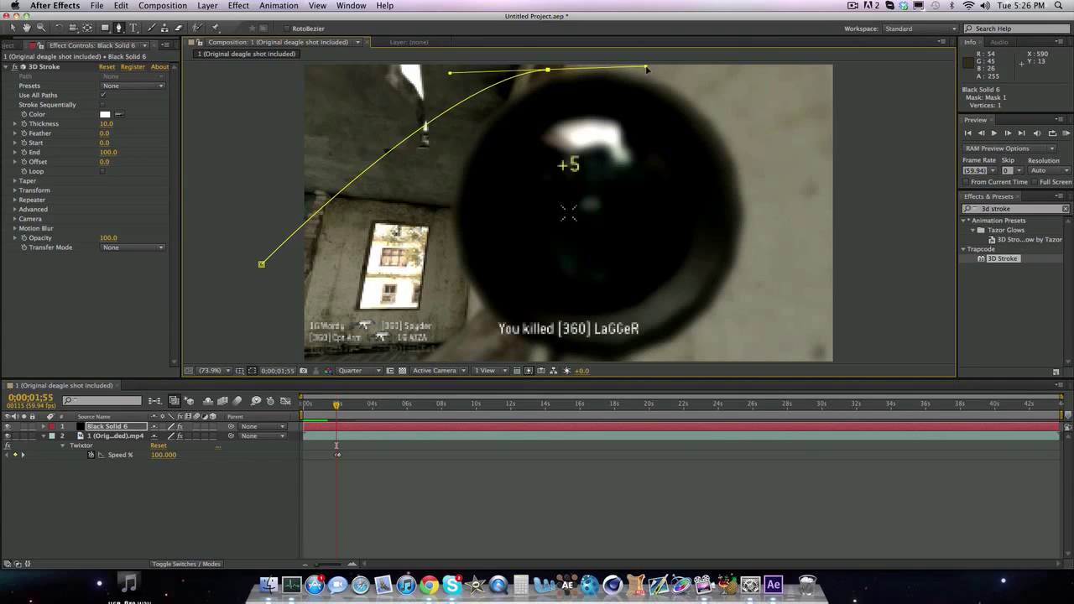
pyautogui.moveTo(804, 95); pyautogui.dragTo(821, 115)
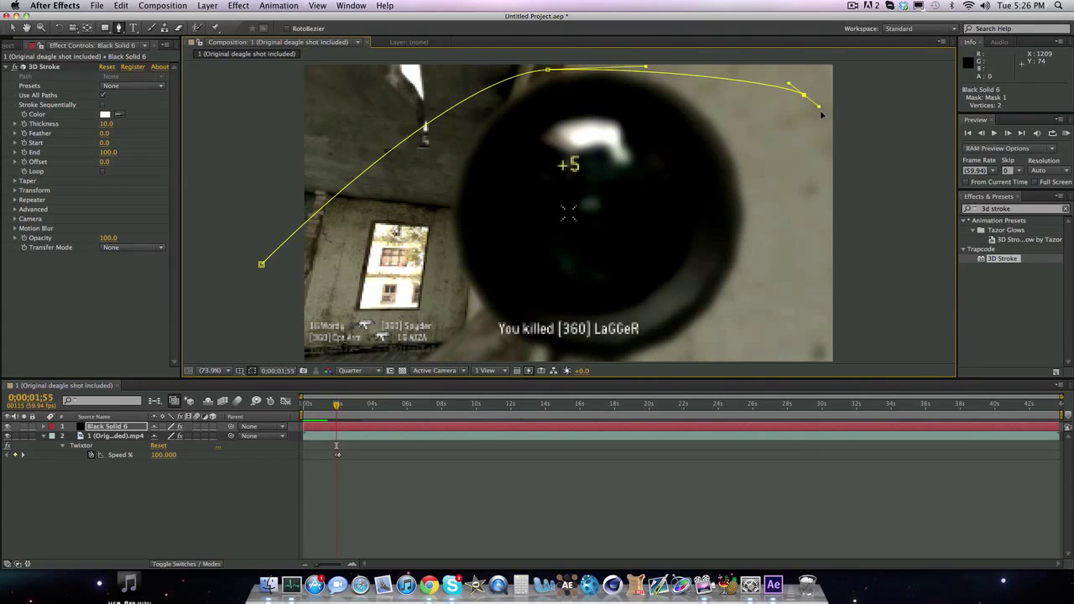
pyautogui.moveTo(821, 114); pyautogui.dragTo(813, 100)
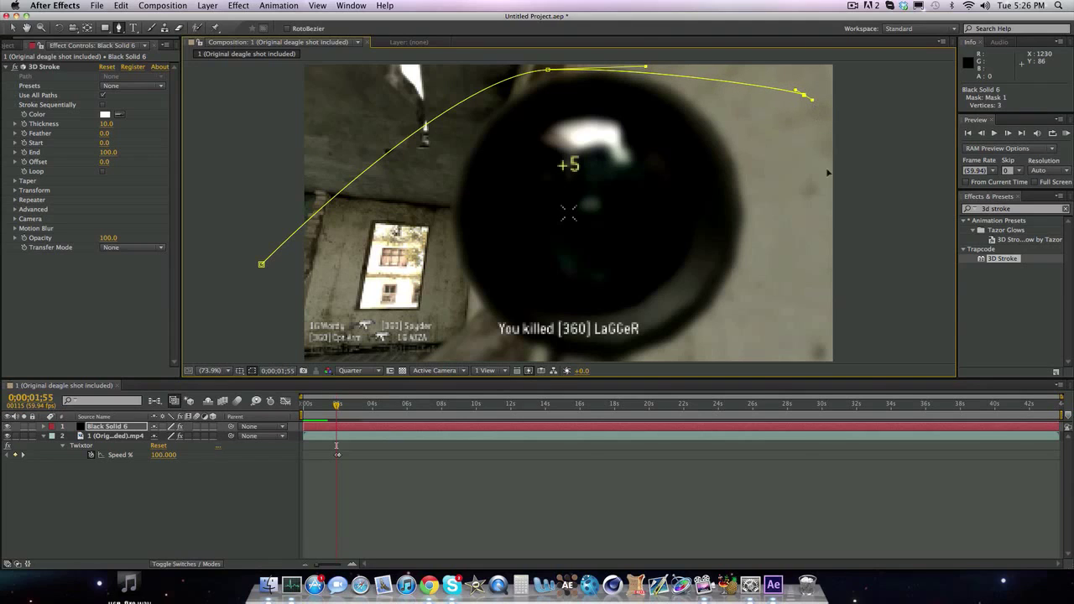
# Step: Add the remaining curved vertices on the right and loop the path back left
pyautogui.click(829, 183)
pyautogui.moveTo(831, 191); pyautogui.dragTo(879, 192)
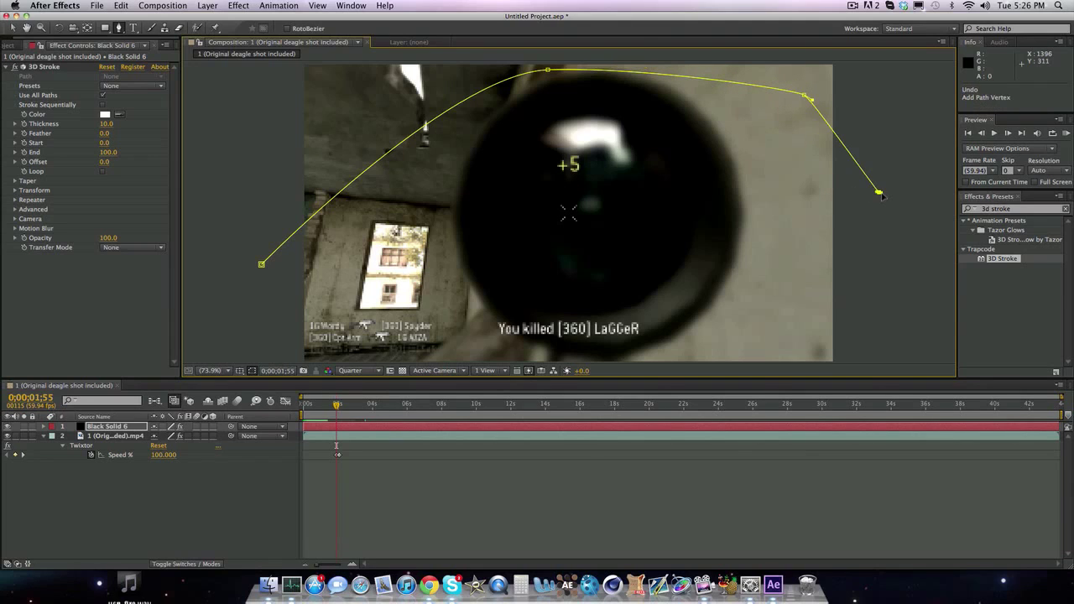
pyautogui.hotkey('ctrl', 'z')
pyautogui.click(905, 124)
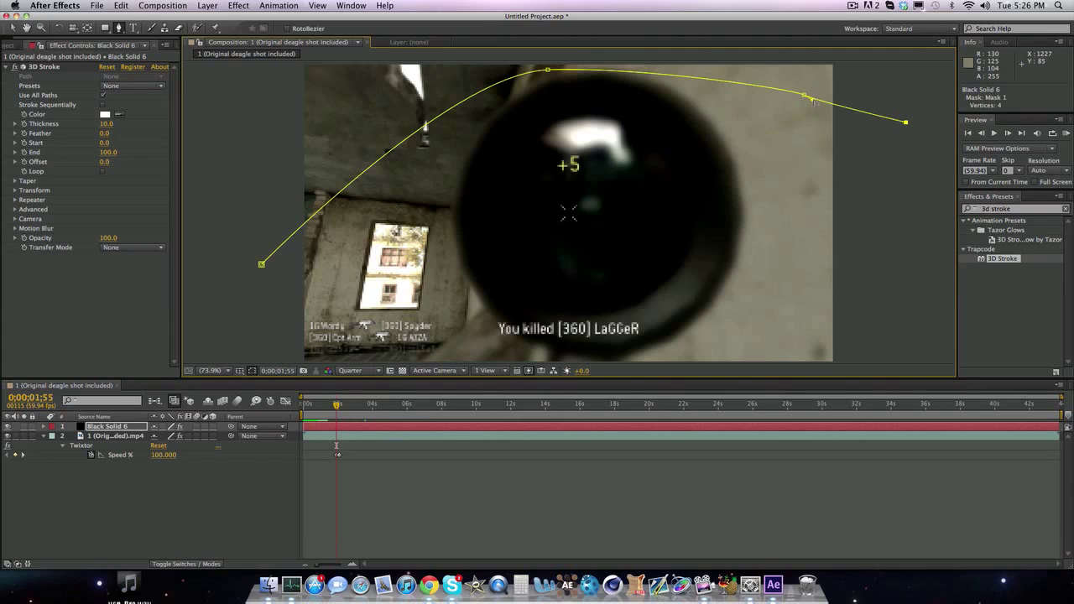
pyautogui.moveTo(814, 101); pyautogui.dragTo(816, 101)
pyautogui.moveTo(899, 249); pyautogui.dragTo(865, 267)
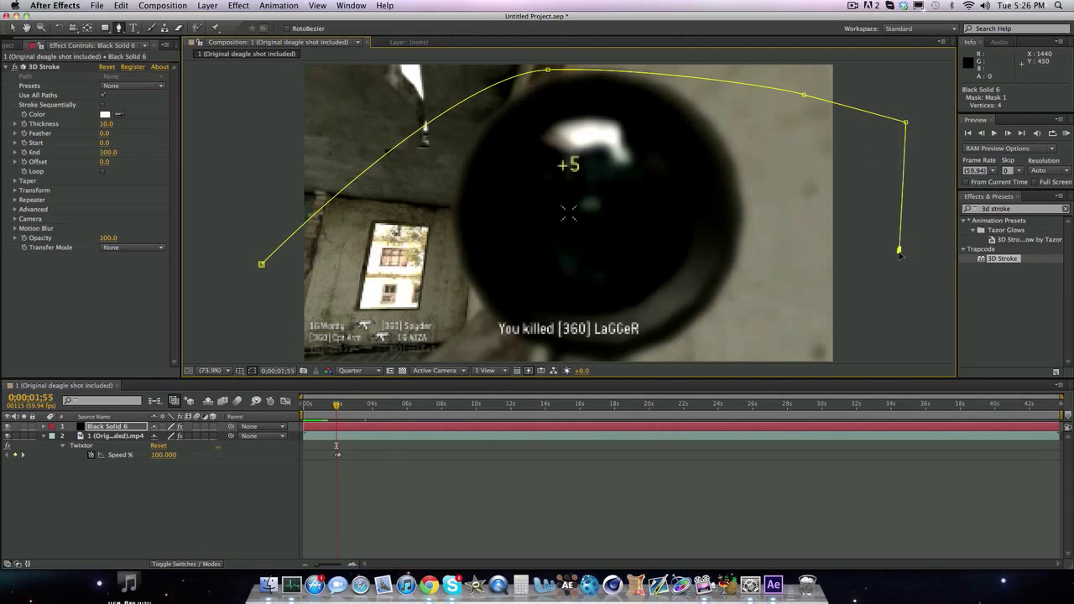
pyautogui.moveTo(273, 171); pyautogui.dragTo(165, 2)
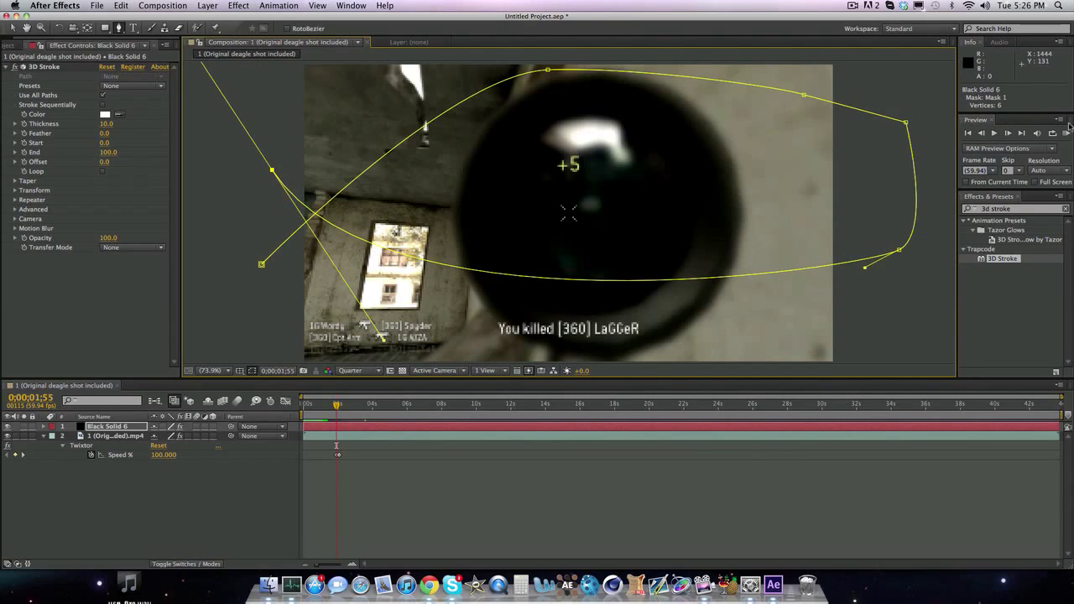
# Step: Preview the white stroke loop, discard a duplicate of Black Solid 6, and nudge the playhead later
pyautogui.click(1066, 133)
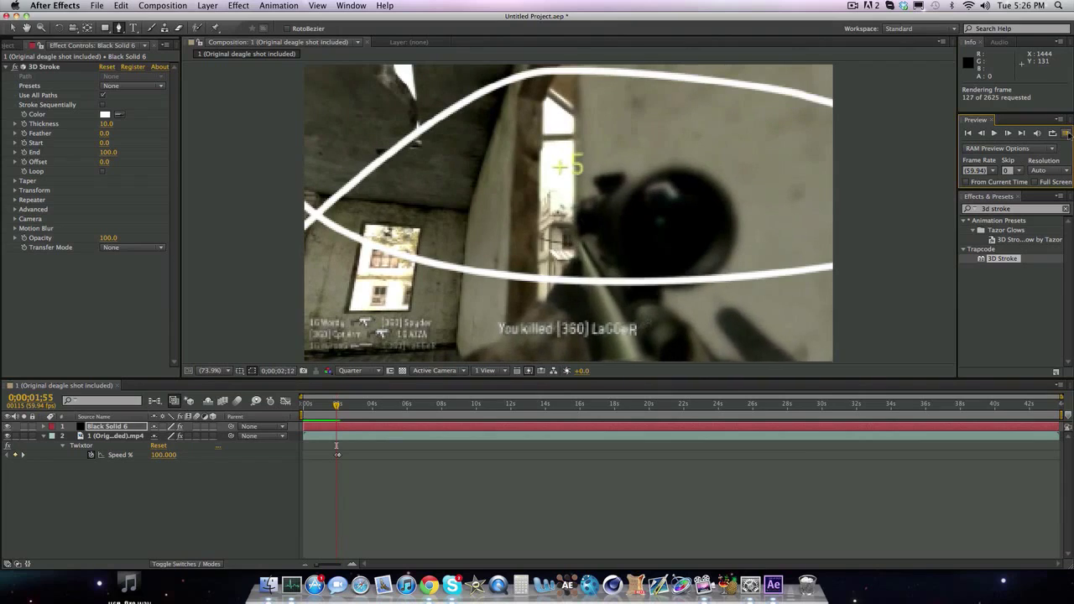
pyautogui.click(343, 414)
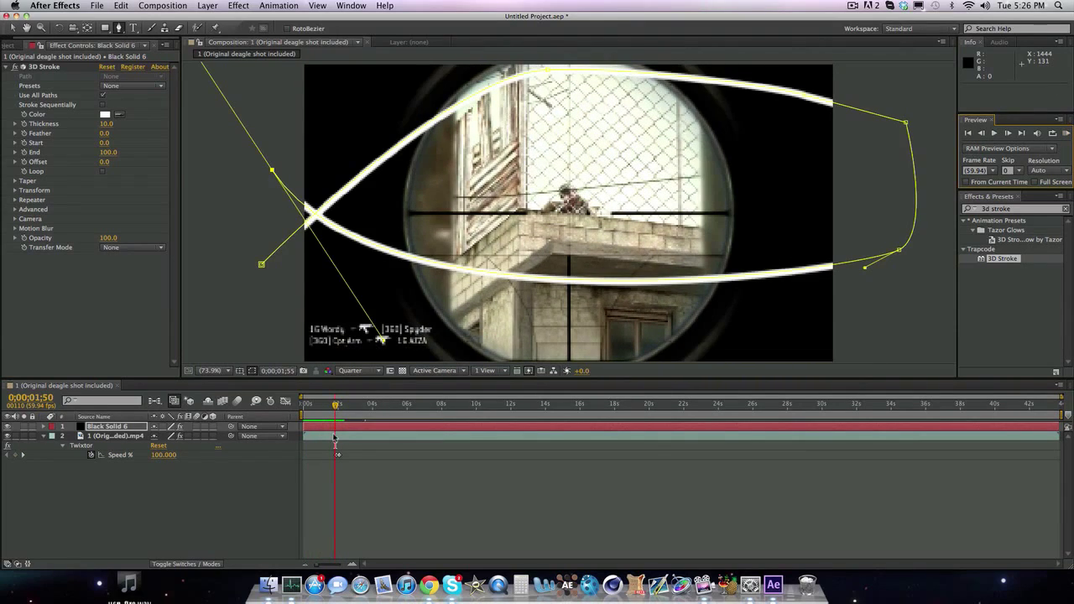
pyautogui.press('super+d')
pyautogui.click(330, 437)
pyautogui.press('Delete')
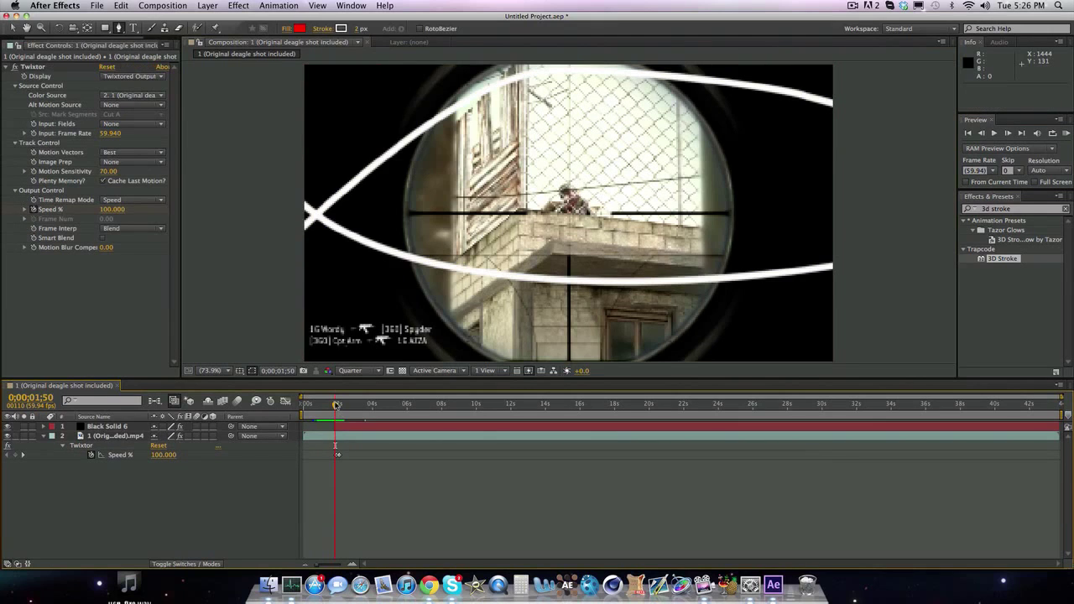
pyautogui.moveTo(335, 405); pyautogui.dragTo(337, 405)
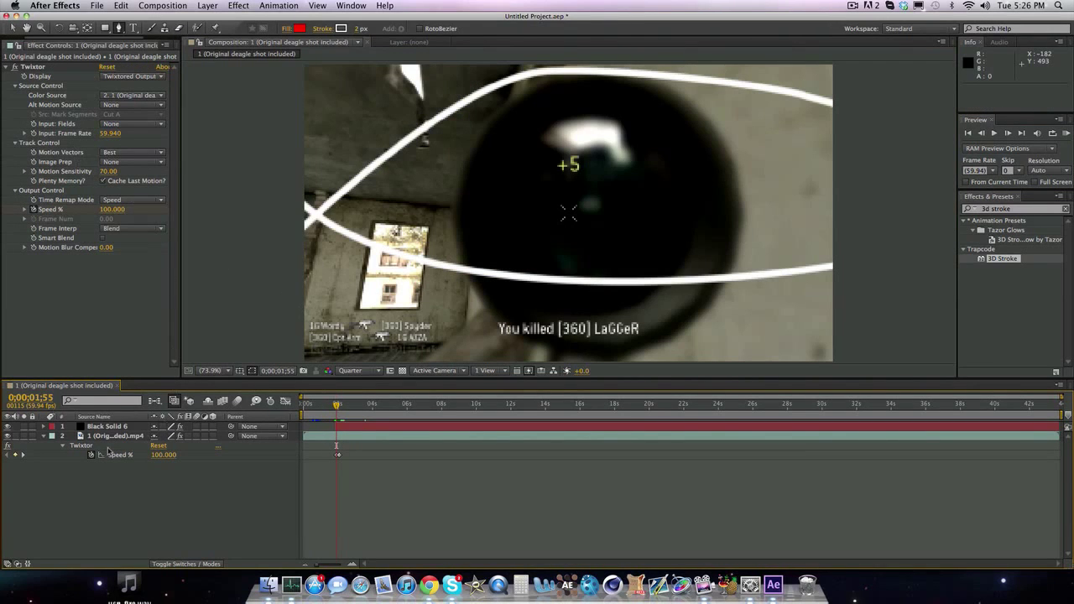
pyautogui.click(90, 426)
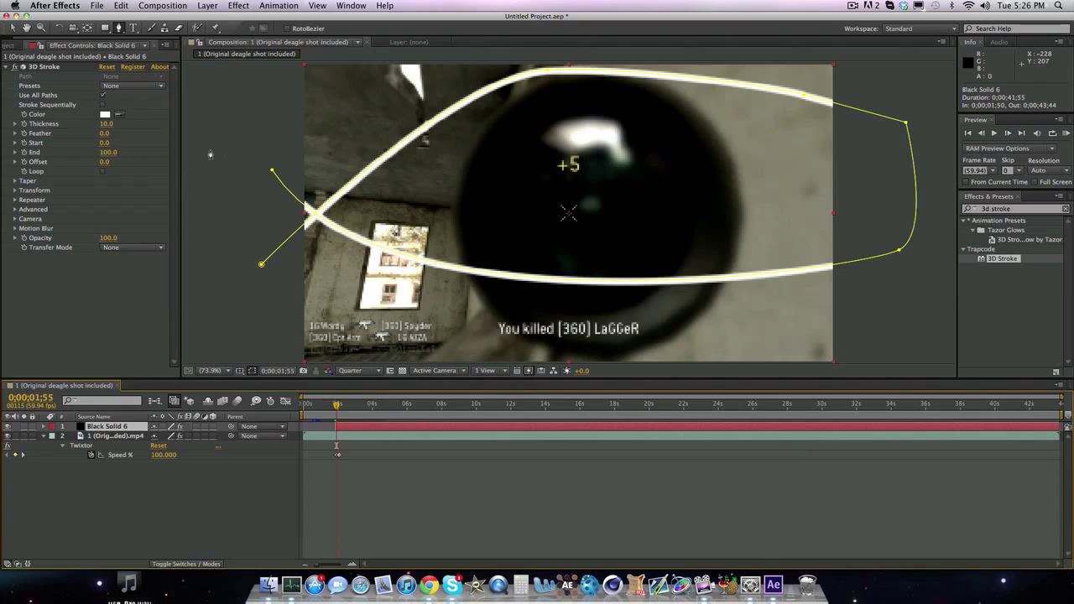
pyautogui.press('pagedown')
pyautogui.press('super+d')
pyautogui.click(336, 436)
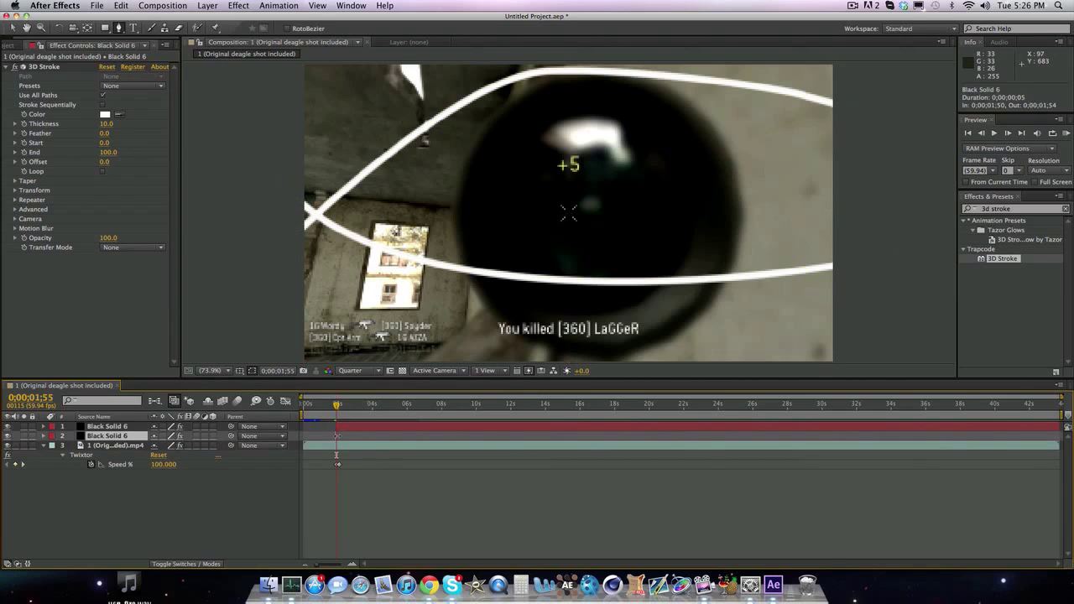
pyautogui.press('Delete')
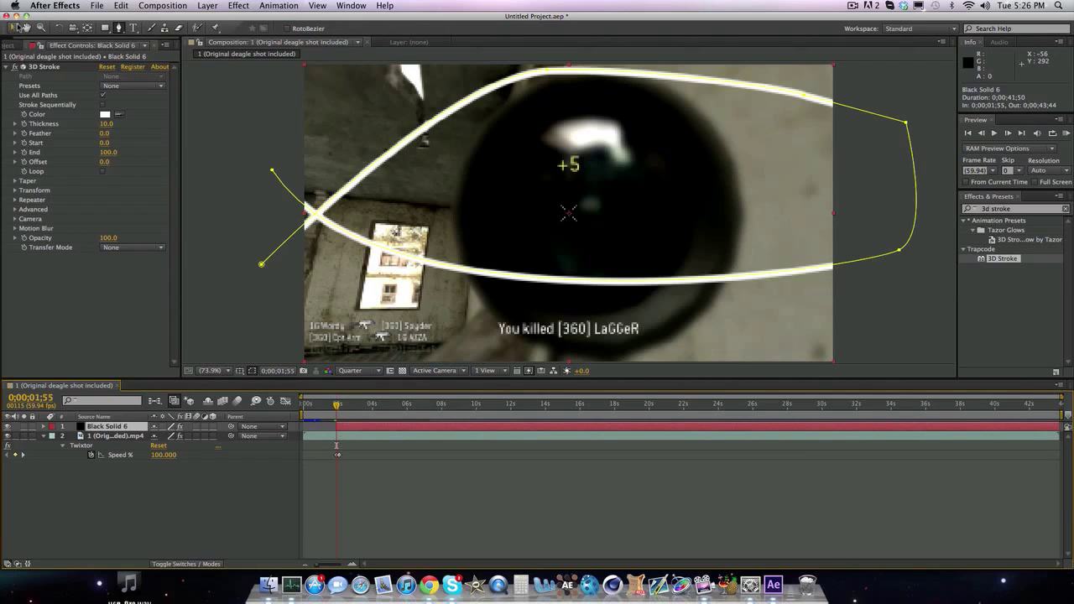
# Step: Keyframe 3D Stroke End from 2 to 100, then Start up to 100 later
pyautogui.click(12, 27)
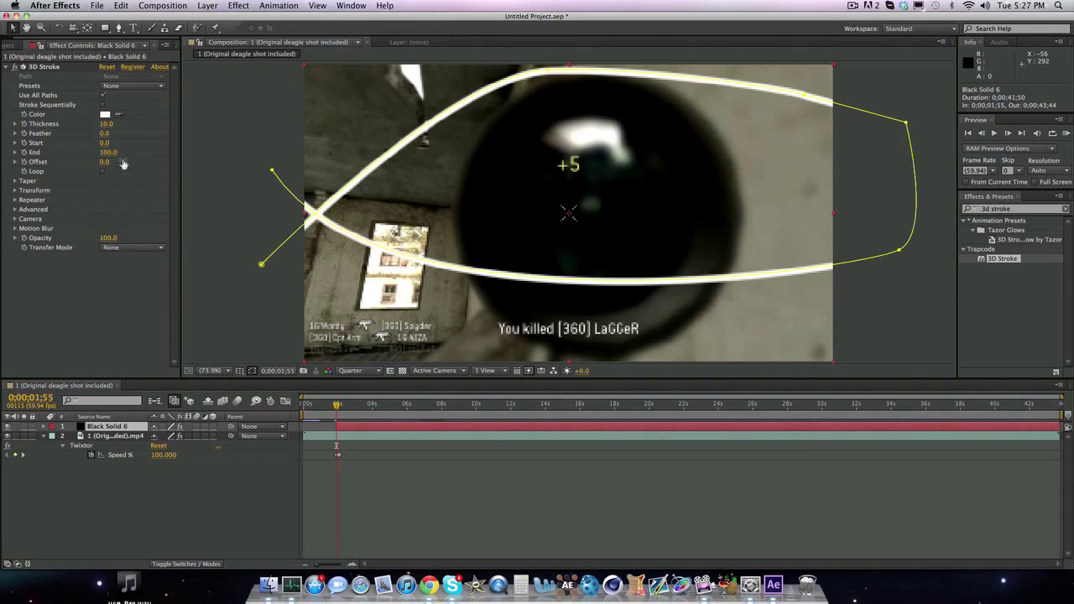
pyautogui.moveTo(102, 152); pyautogui.dragTo(5, 141)
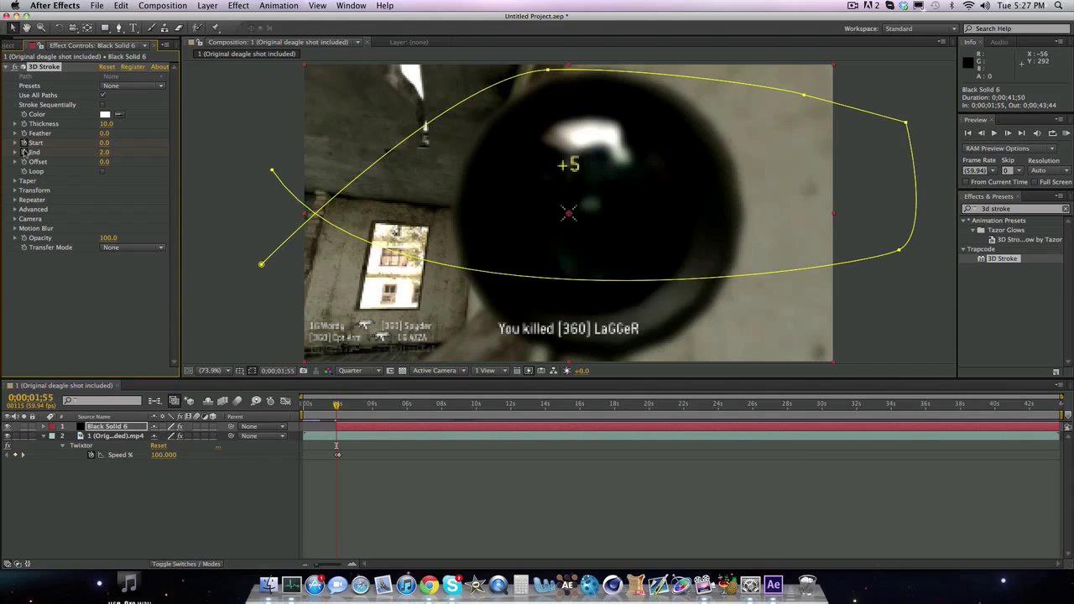
pyautogui.press('space')
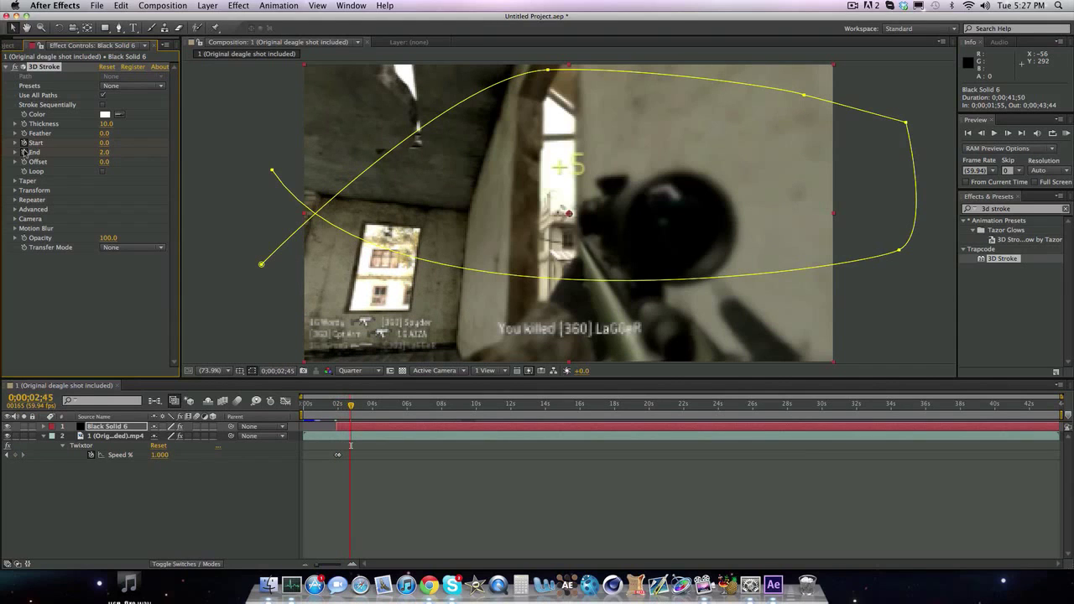
pyautogui.moveTo(105, 152); pyautogui.dragTo(207, 154)
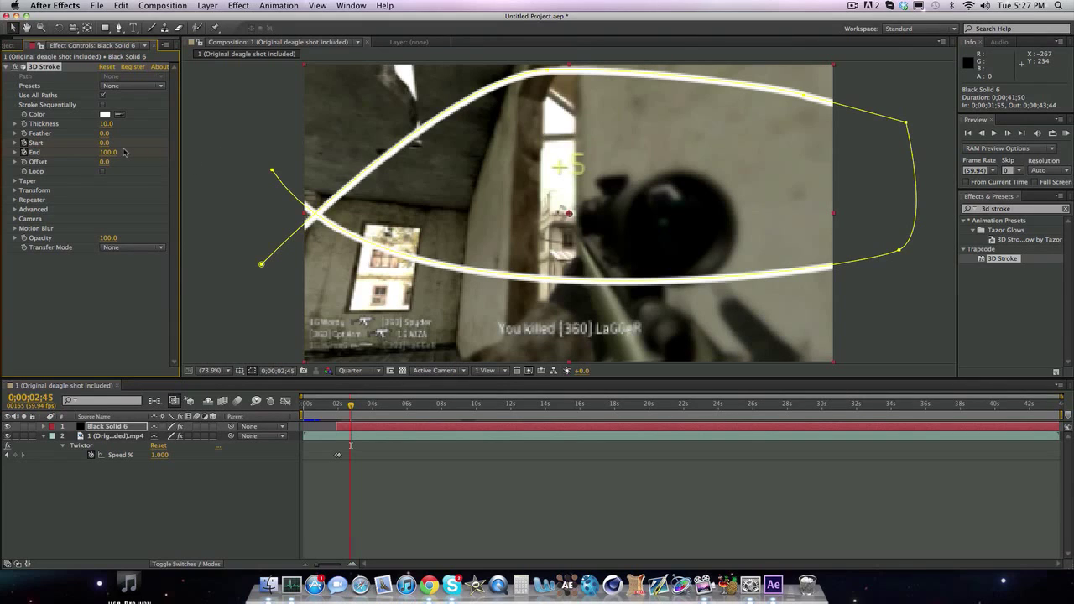
pyautogui.press('space')
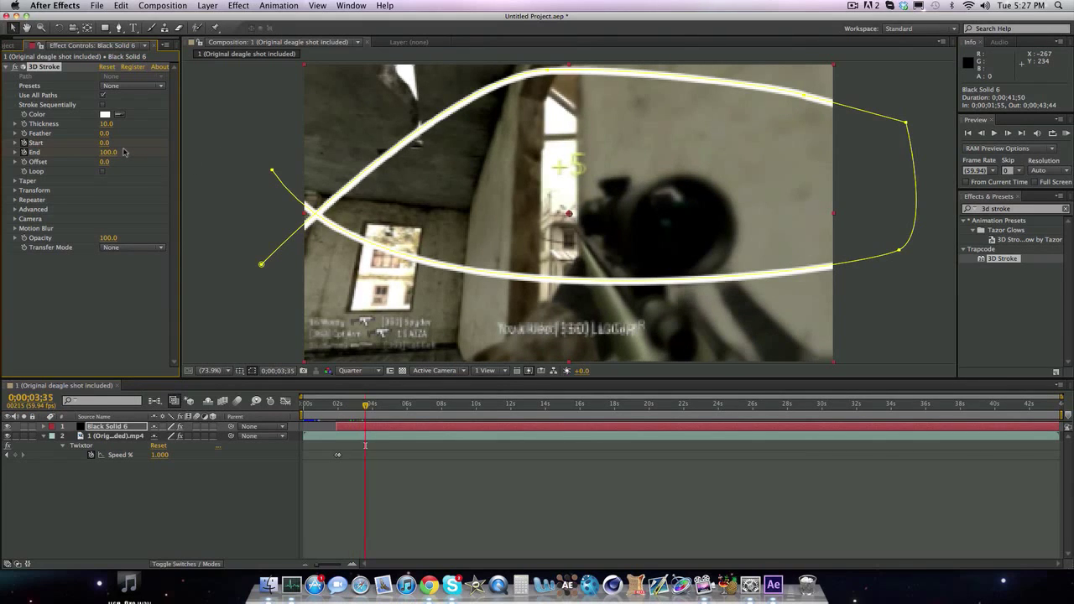
pyautogui.moveTo(107, 149); pyautogui.dragTo(273, 147)
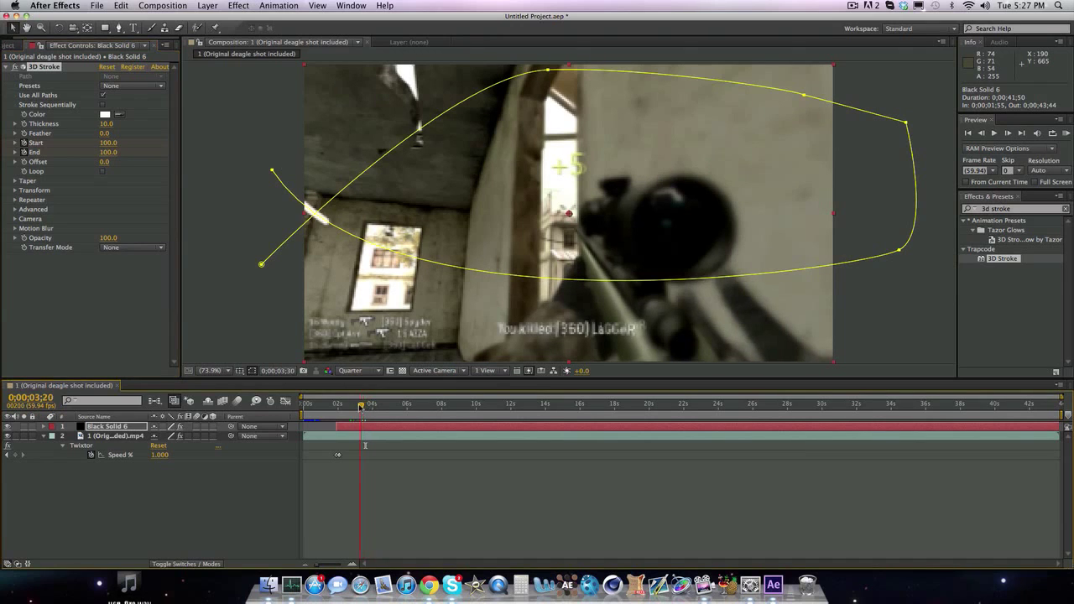
# Step: Preview the travelling stroke and check it at frames 1;55 and 2;12
pyautogui.moveTo(365, 405); pyautogui.dragTo(344, 405)
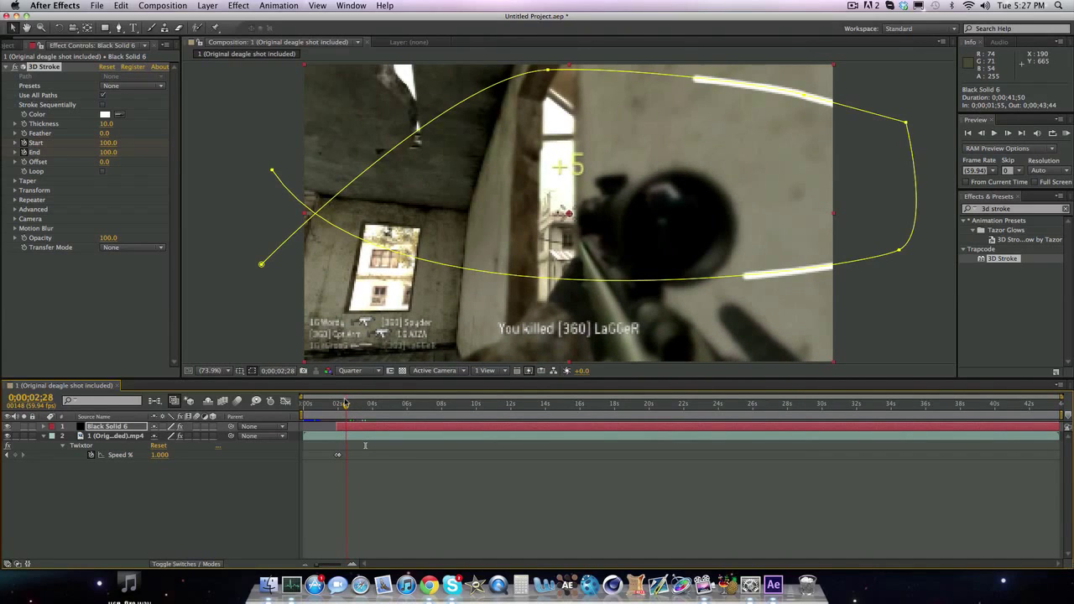
pyautogui.press('KP_0')
pyautogui.press('space')
pyautogui.click(317, 404)
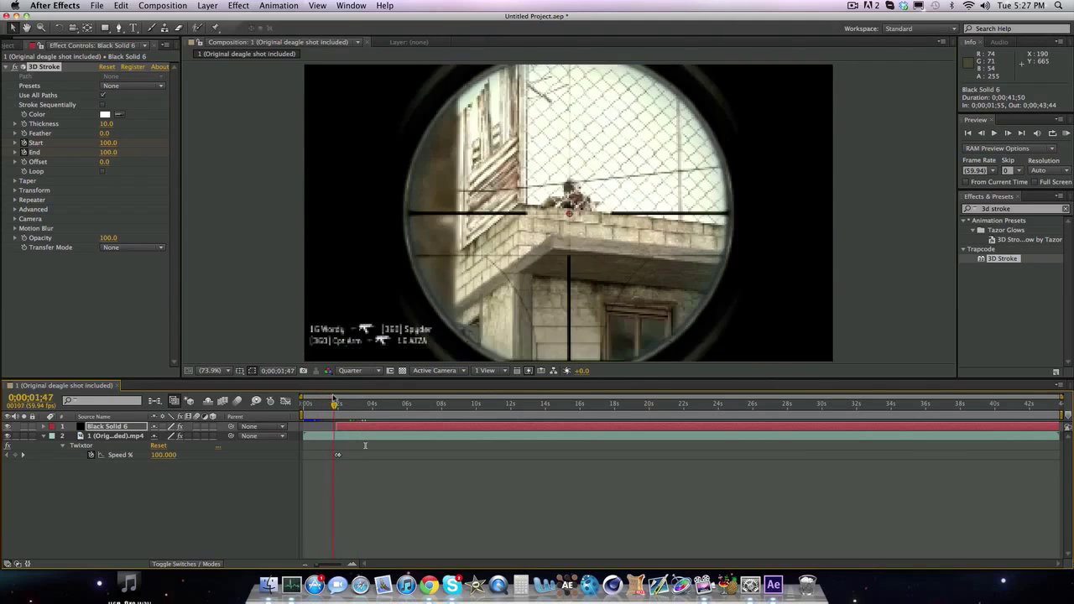
pyautogui.moveTo(317, 404); pyautogui.dragTo(337, 400)
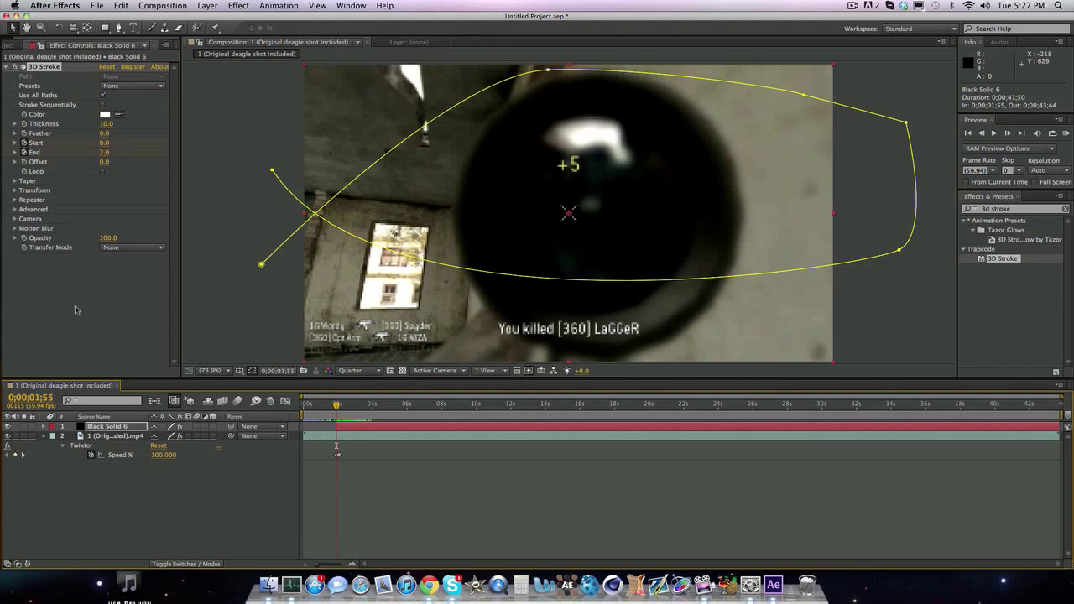
pyautogui.moveTo(337, 403); pyautogui.dragTo(342, 404)
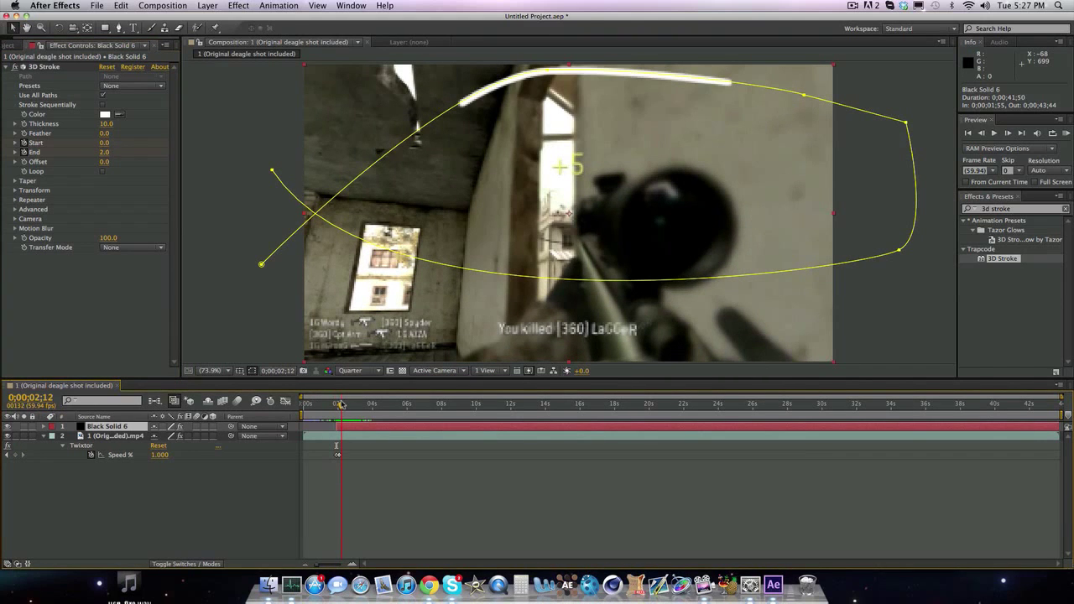
# Step: Search for Starglow and apply it to Black Solid 6
pyautogui.click(1007, 208)
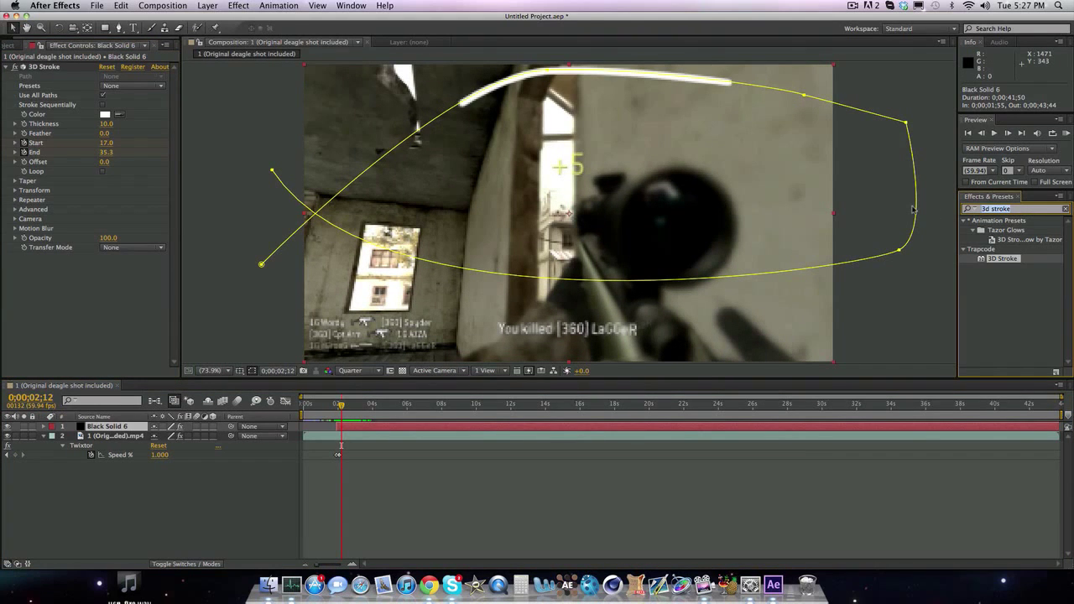
pyautogui.press('BackSpace')
pyautogui.write('tartg')
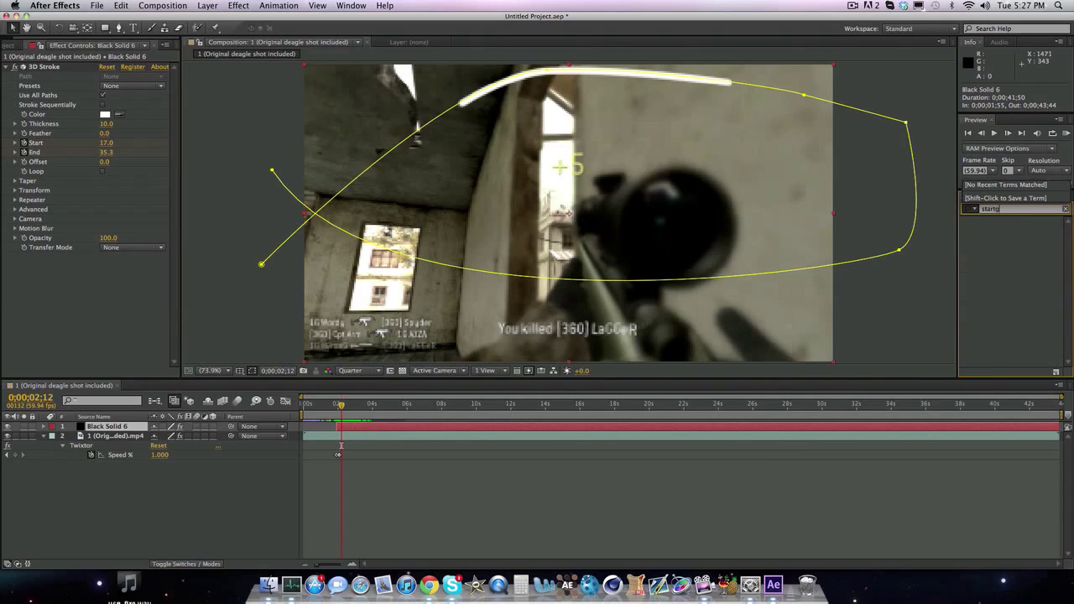
pyautogui.press('BackSpace')
pyautogui.press('BackSpace')
pyautogui.press('BackSpace')
pyautogui.write('rglow')
pyautogui.click(1001, 230)
pyautogui.moveTo(1007, 235); pyautogui.dragTo(59, 318)
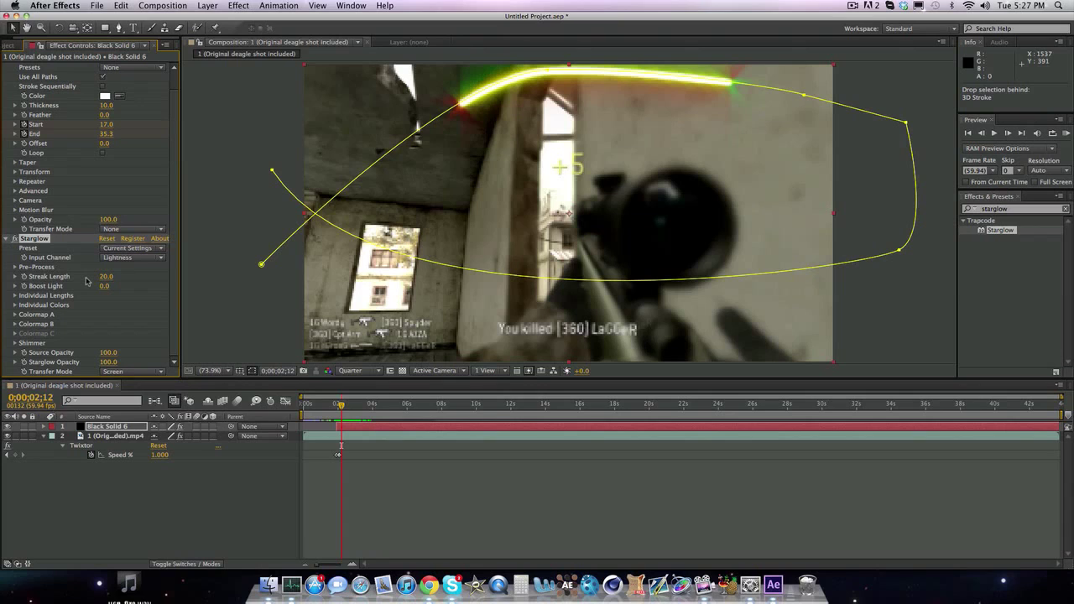
# Step: Set Starglow's Colormap A preset to Aura for a pink glow
pyautogui.scroll(2, 16, 325)
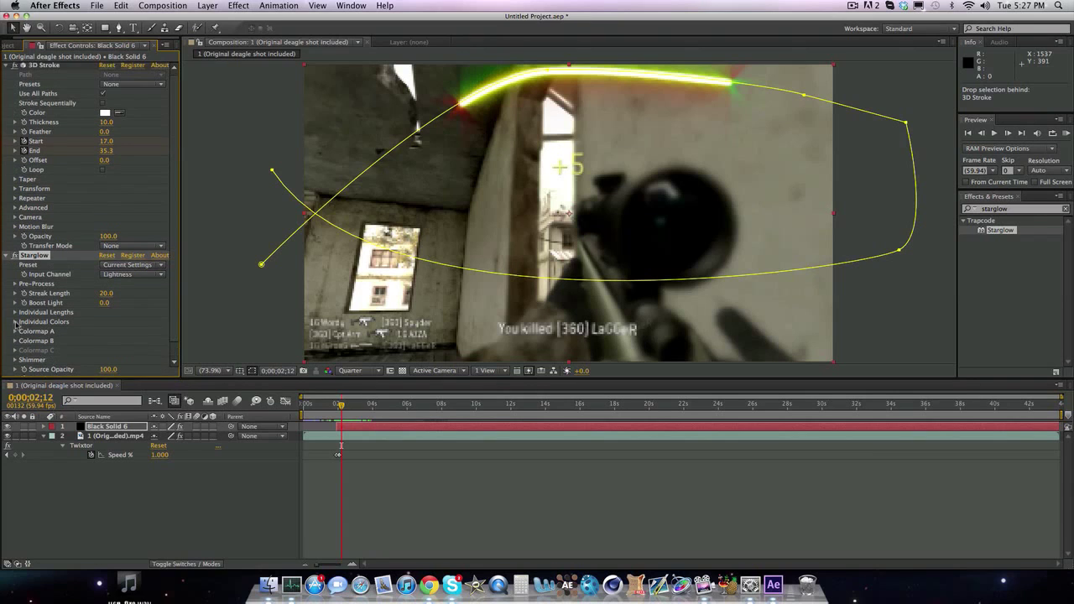
pyautogui.click(15, 330)
pyautogui.scroll(-2, 16, 335)
pyautogui.click(132, 326)
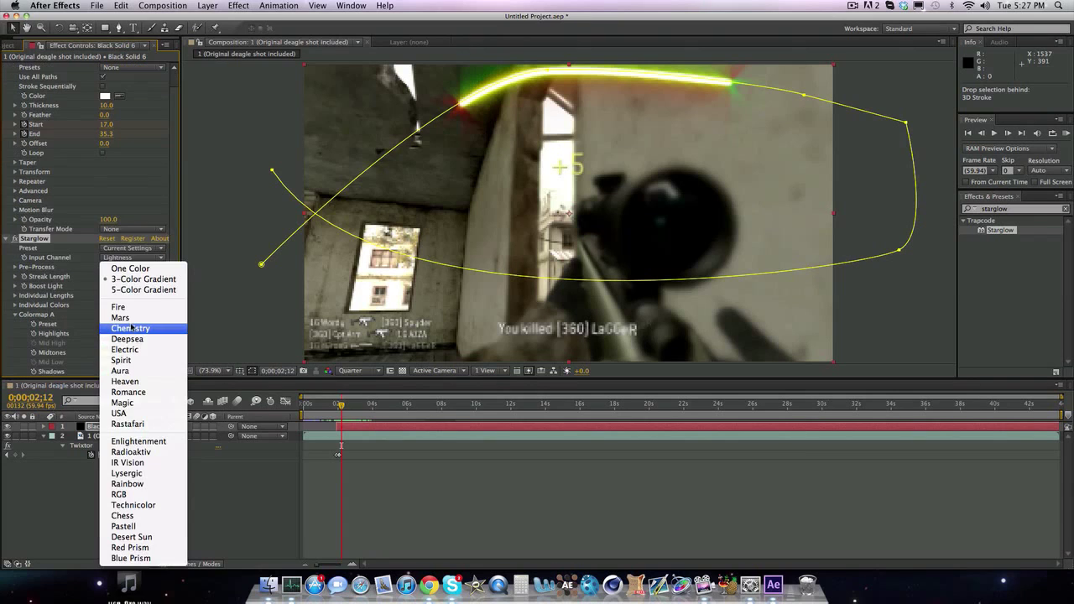
pyautogui.click(135, 371)
# Step: Set Streak Length to 5 and Boost Light to 1.0, then collapse Colormap A
pyautogui.scroll(-4, 117, 313)
pyautogui.scroll(-2, 100, 315)
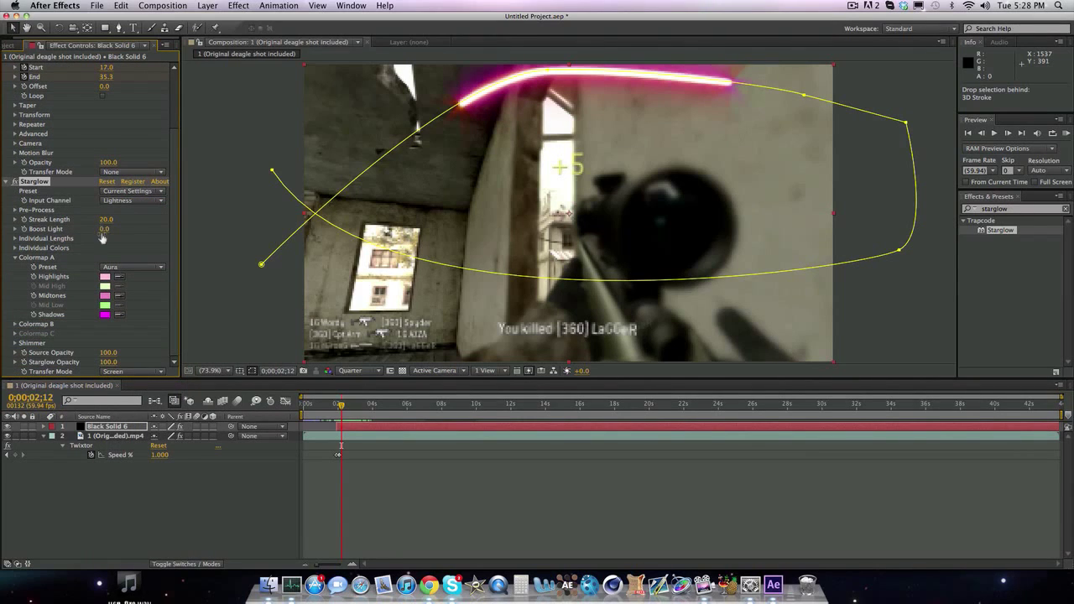
pyautogui.moveTo(102, 224); pyautogui.dragTo(93, 223)
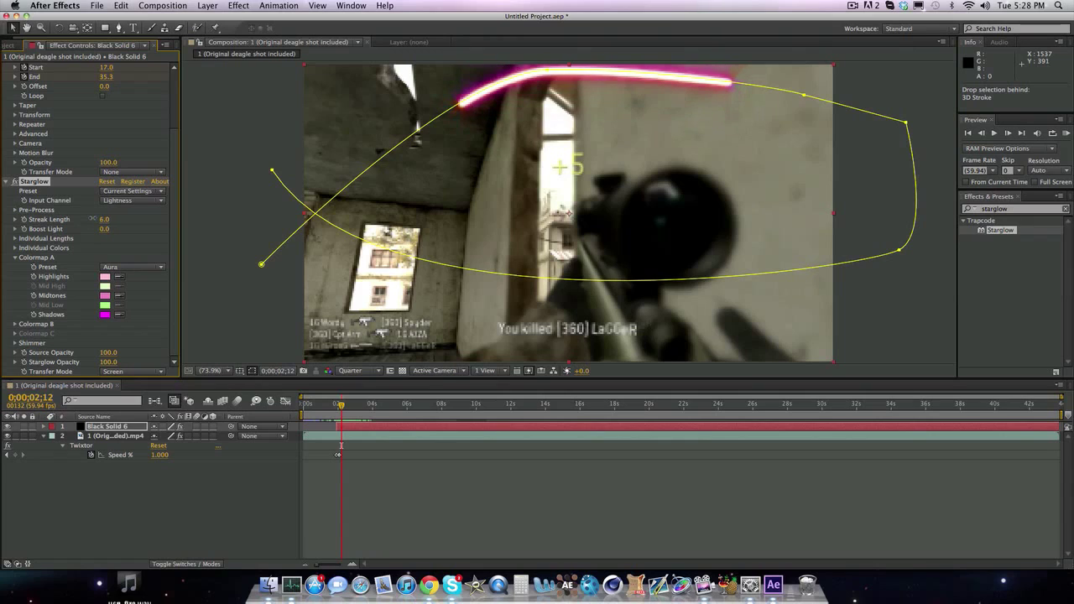
pyautogui.click(104, 220)
pyautogui.write('5')
pyautogui.moveTo(104, 230); pyautogui.dragTo(132, 229)
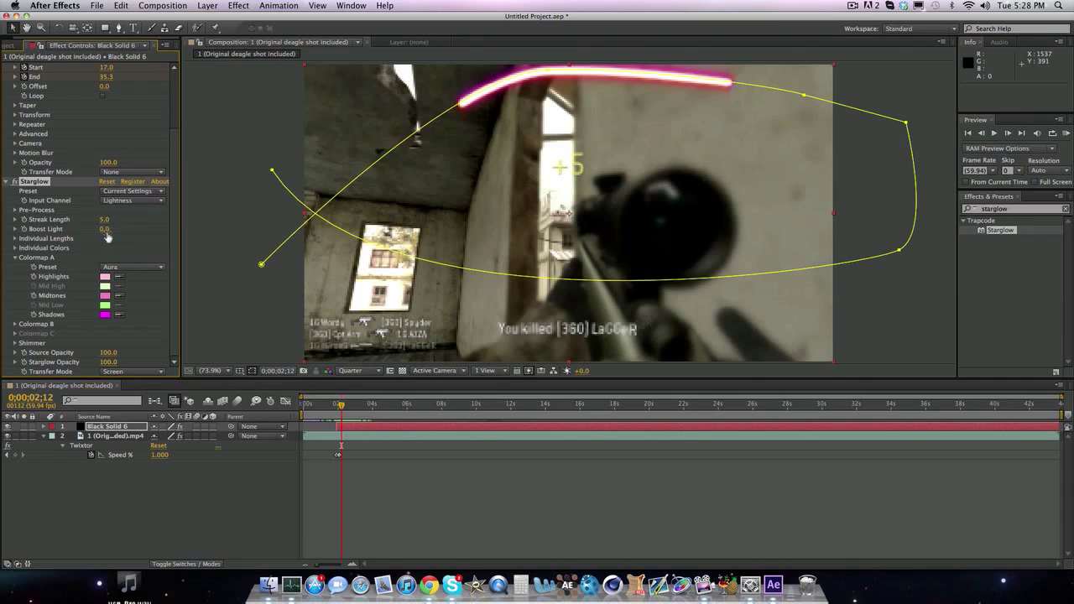
pyautogui.click(106, 229)
pyautogui.write('1')
pyautogui.press('Return')
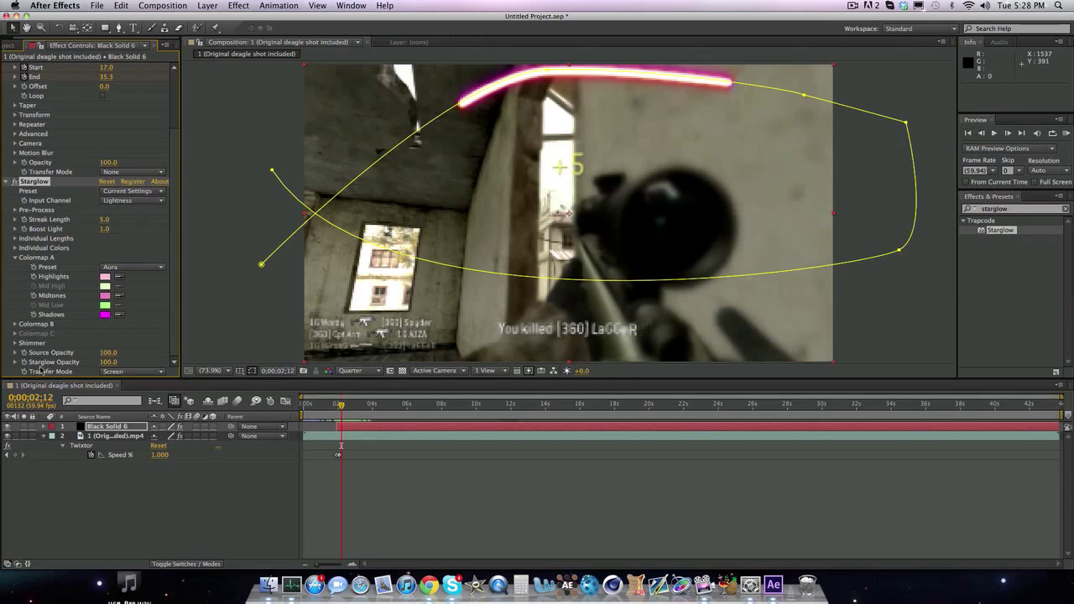
pyautogui.click(15, 259)
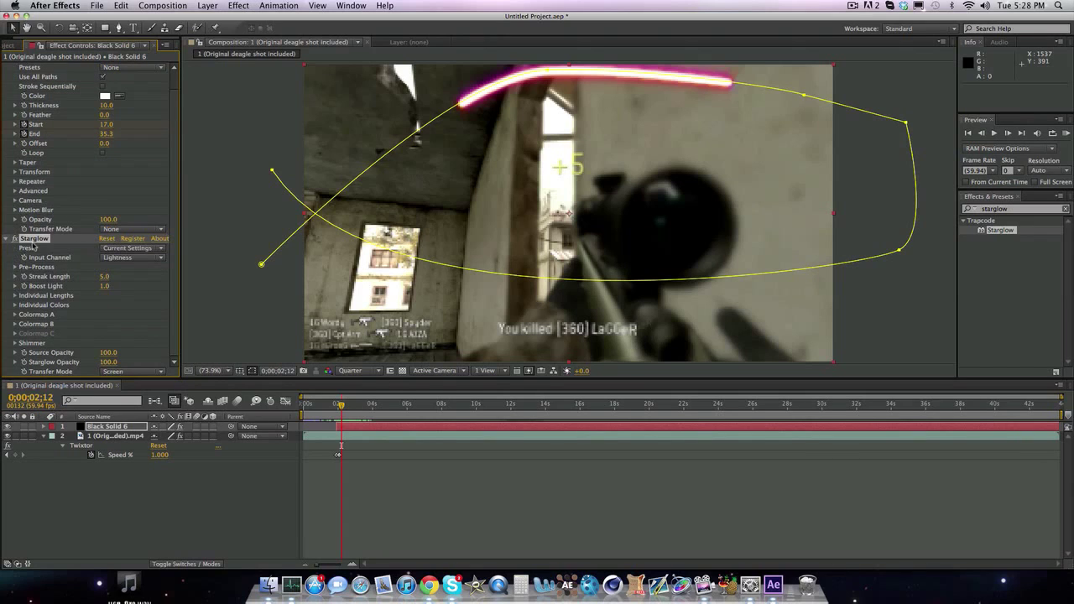
pyautogui.moveTo(341, 405); pyautogui.dragTo(341, 407)
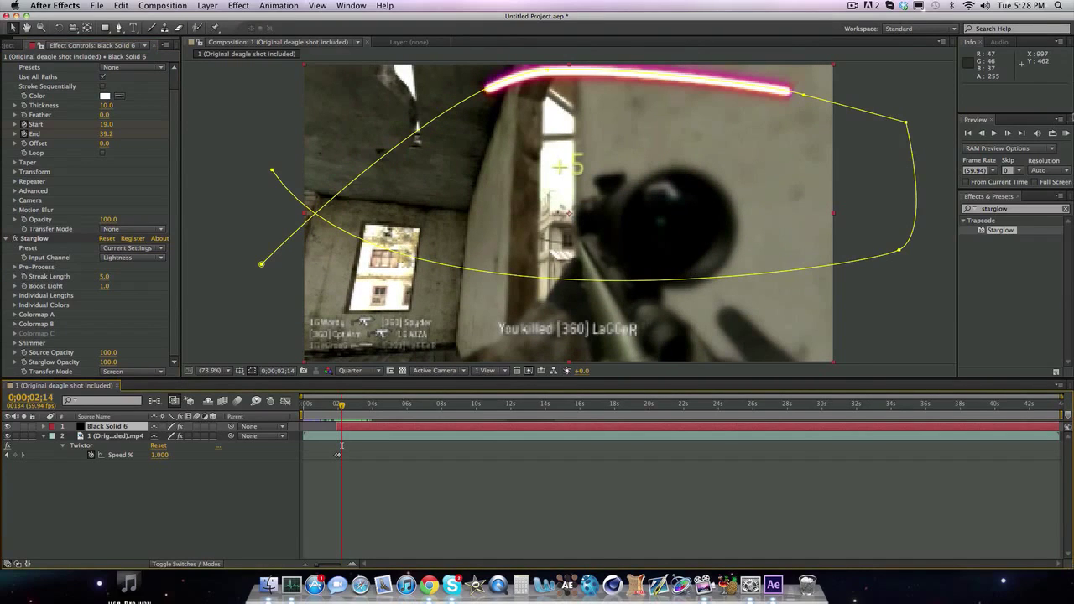
# Step: RAM-preview the pink Starglow streak, then move the playhead to about 0;00;02;57
pyautogui.click(1066, 133)
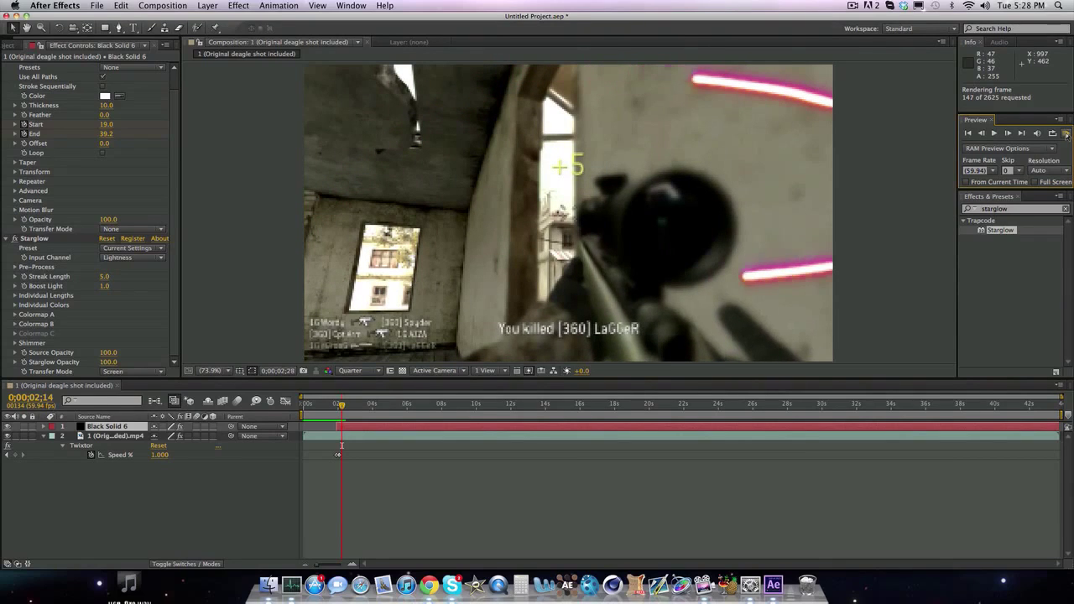
pyautogui.click(1067, 134)
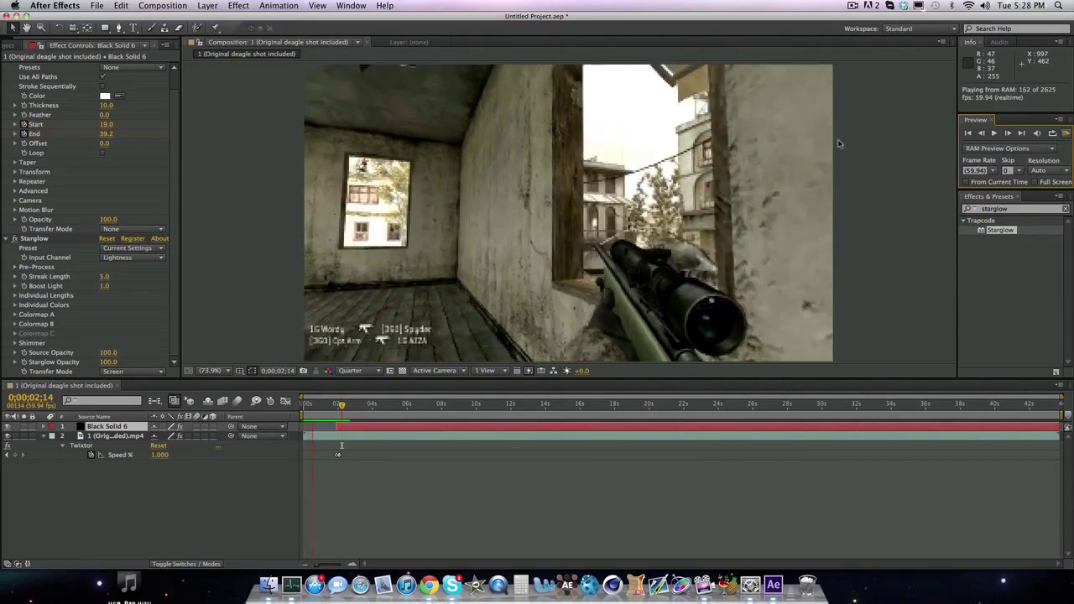
pyautogui.press('space')
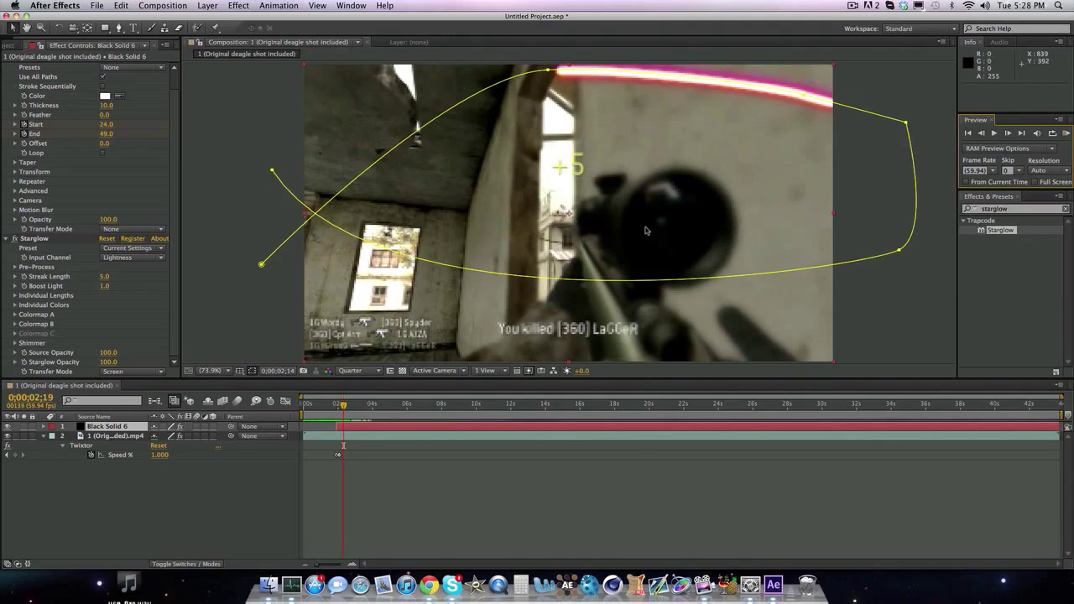
pyautogui.click(347, 412)
pyautogui.press('space')
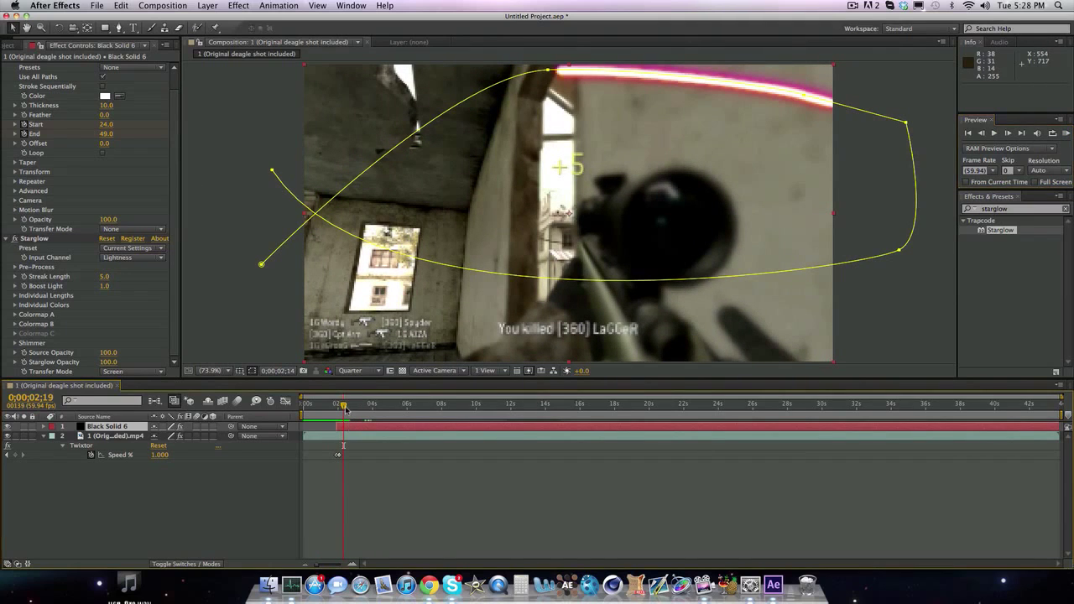
# Step: Enable 3D Stroke tapering and set End Thickness to 70
pyautogui.scroll(2, 64, 250)
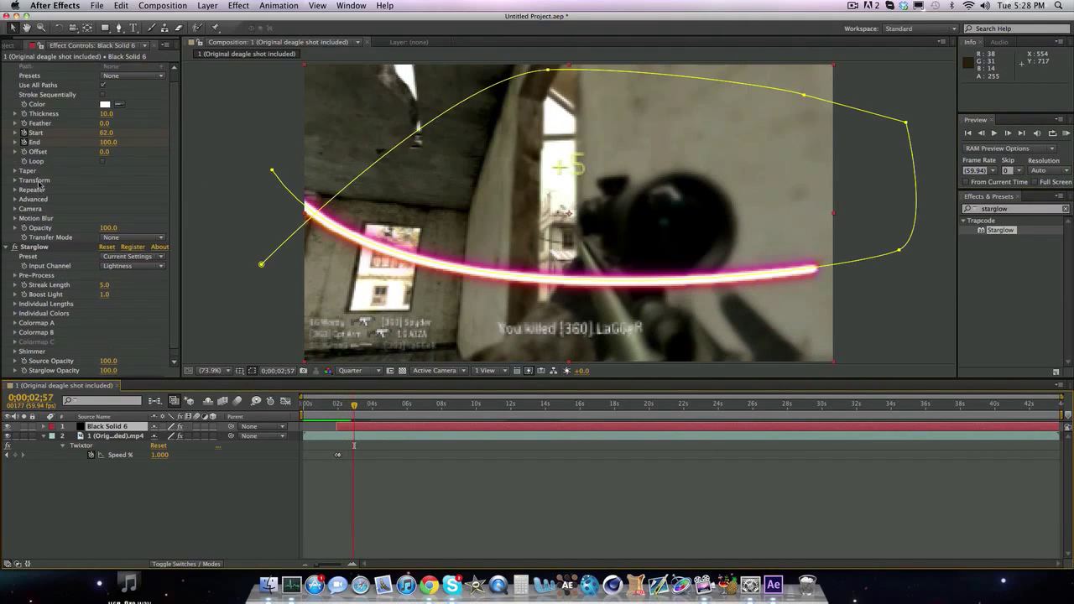
pyautogui.click(14, 181)
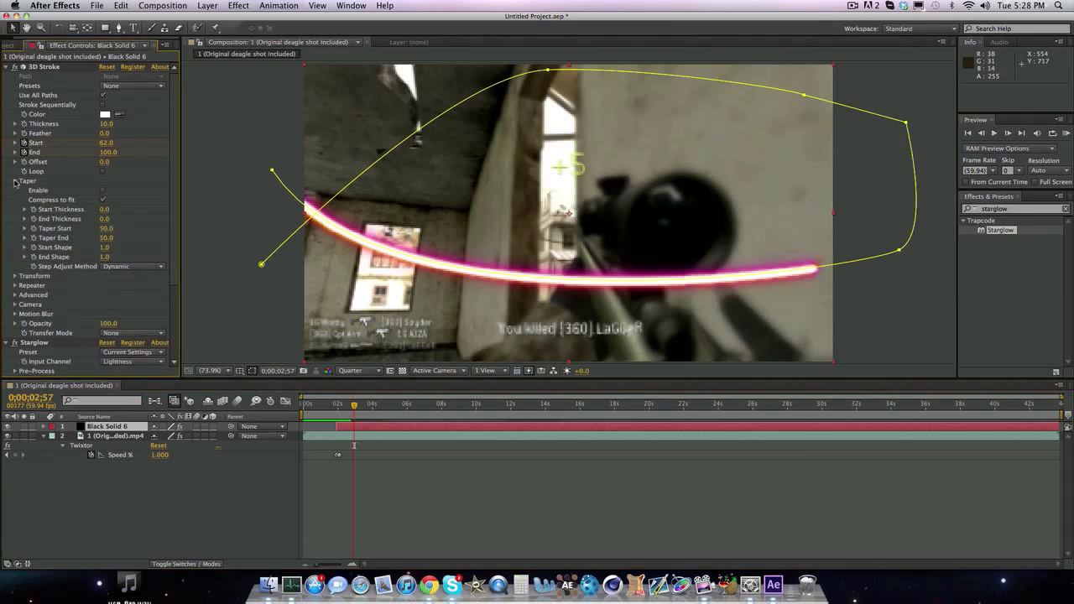
pyautogui.click(103, 191)
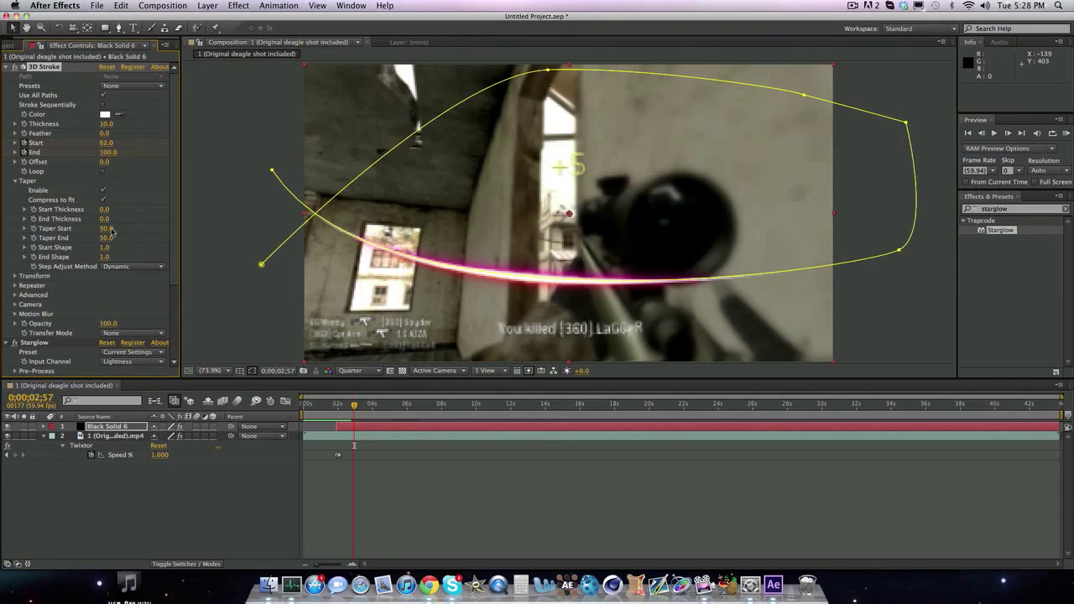
pyautogui.moveTo(104, 209)
pyautogui.mouseDown()
pyautogui.moveTo(216, 202)
pyautogui.moveTo(72, 200)
pyautogui.moveTo(258, 225)
pyautogui.mouseUp()
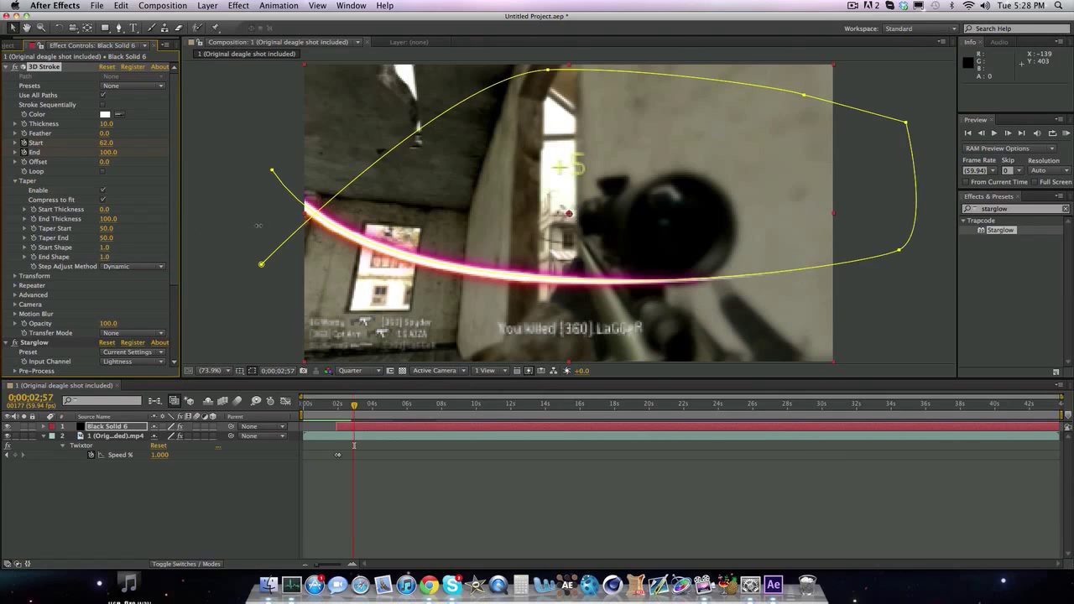
pyautogui.click(104, 218)
pyautogui.write('50')
pyautogui.press('Return')
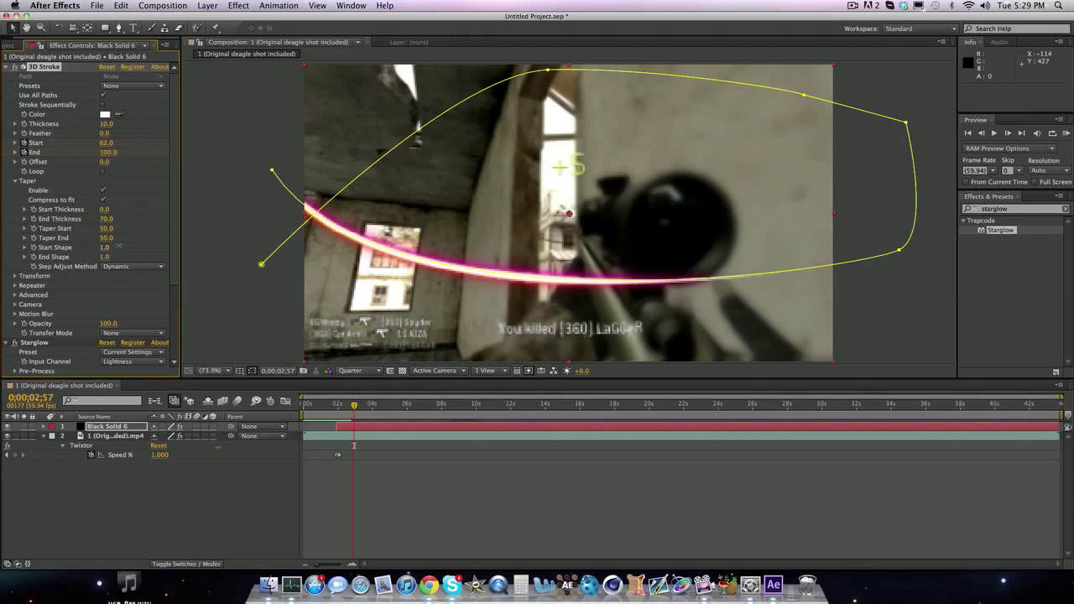
# Step: Set taper Start Shape to 3.0 and Taper End to 100; start the work area near 1;53
pyautogui.moveTo(104, 248); pyautogui.dragTo(264, 243)
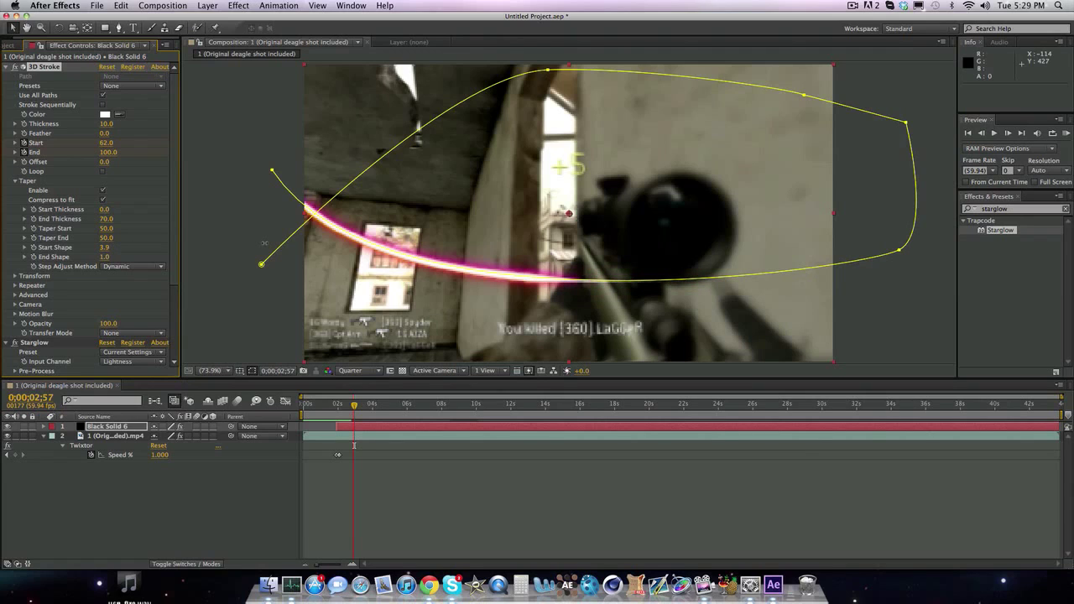
pyautogui.moveTo(250, 243); pyautogui.dragTo(215, 245)
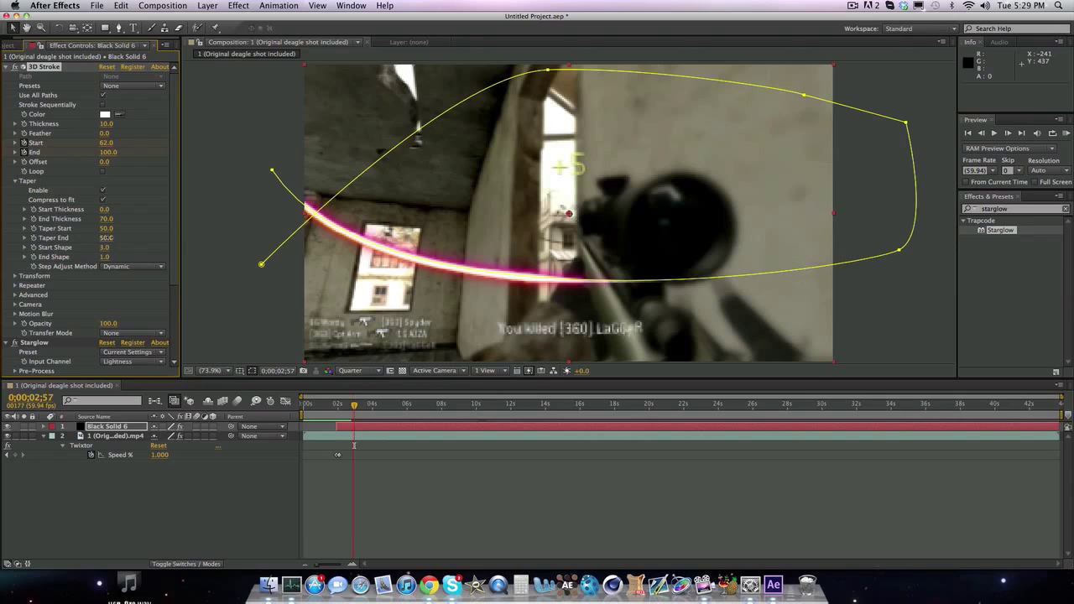
pyautogui.moveTo(106, 237)
pyautogui.mouseDown()
pyautogui.moveTo(154, 235)
pyautogui.moveTo(128, 238)
pyautogui.mouseUp()
pyautogui.moveTo(128, 238); pyautogui.dragTo(177, 225)
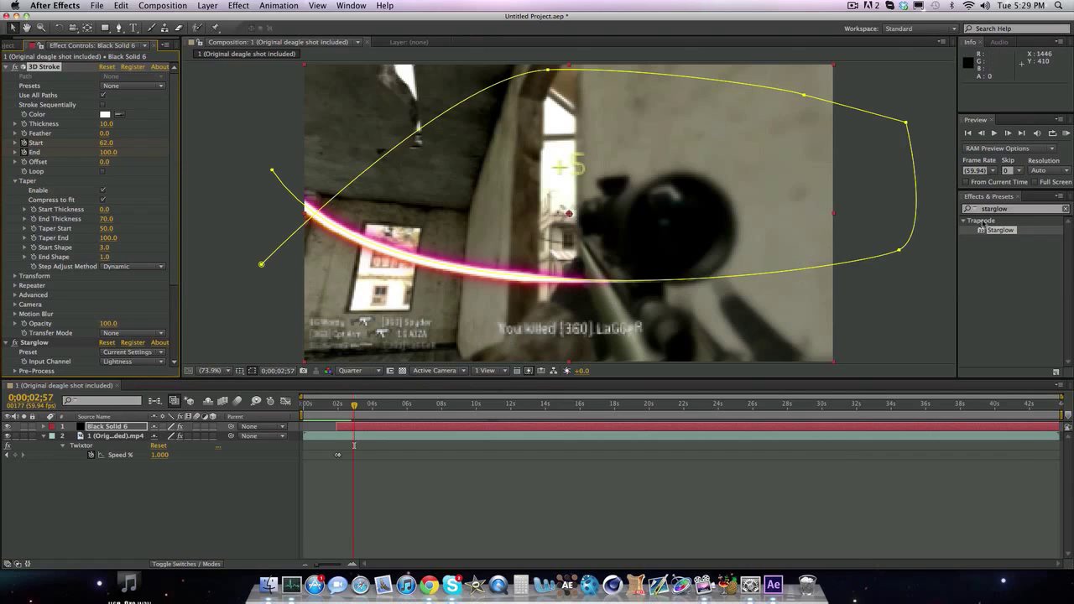
pyautogui.click(105, 427)
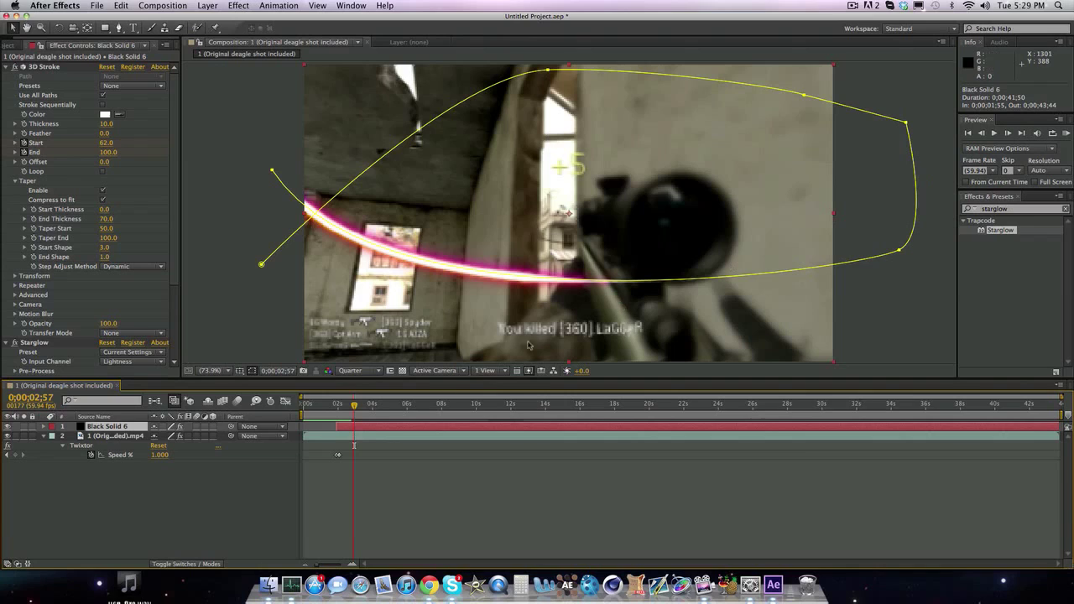
pyautogui.moveTo(304, 414); pyautogui.dragTo(336, 415)
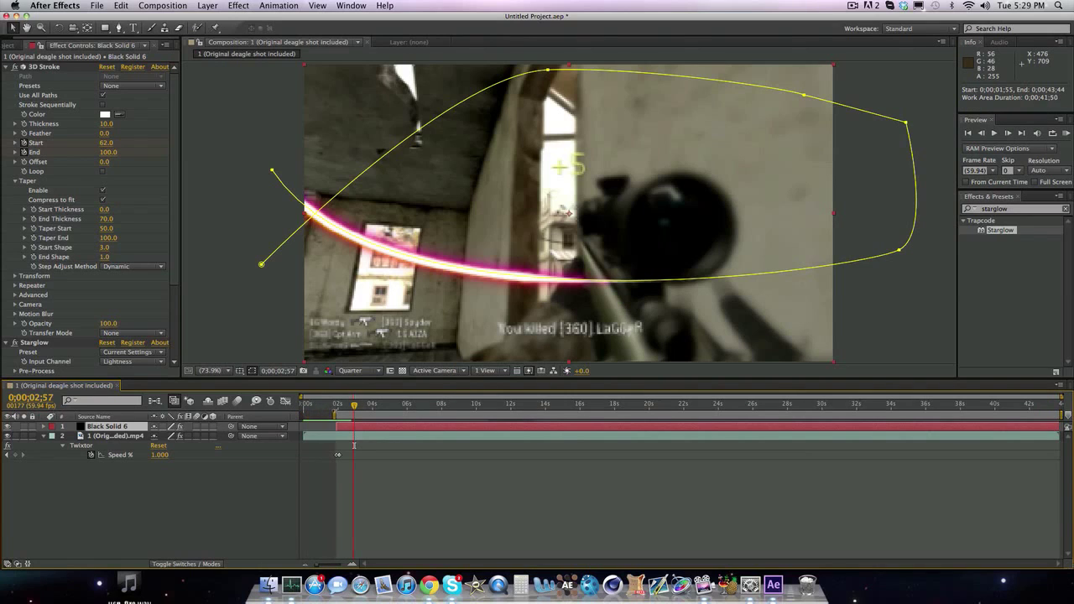
# Step: RAM-preview the tapered pink stroke, then deselect the layer to hide its mask outline
pyautogui.click(1068, 133)
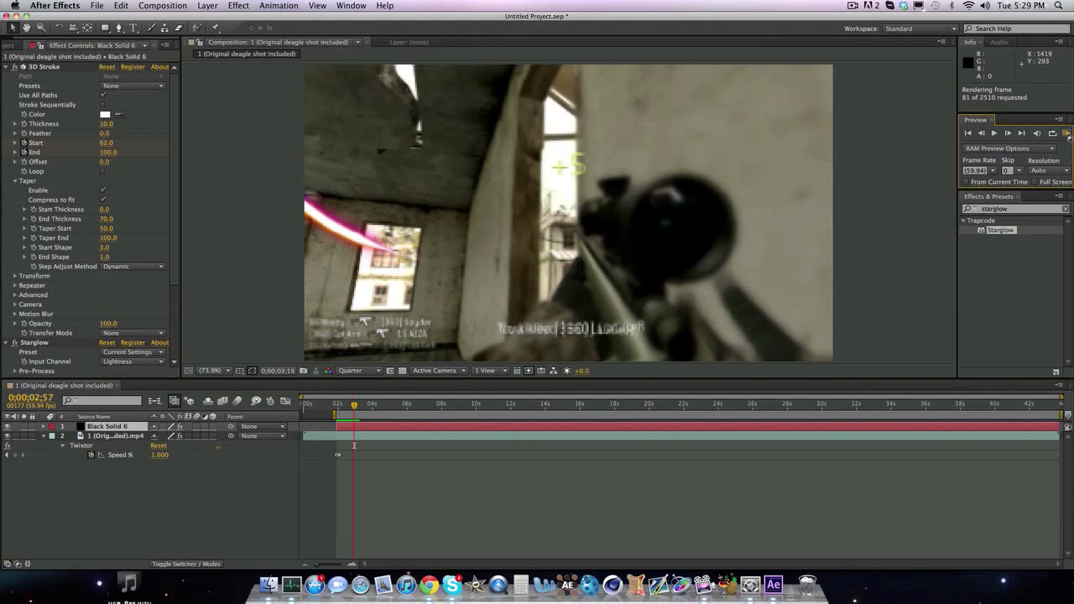
pyautogui.click(1068, 135)
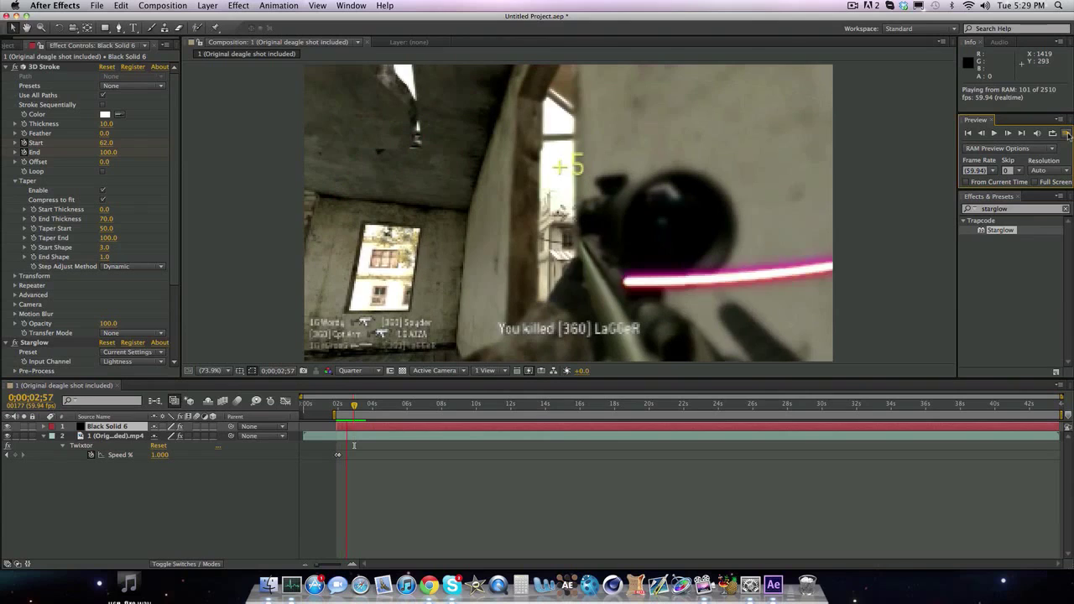
pyautogui.click(1068, 135)
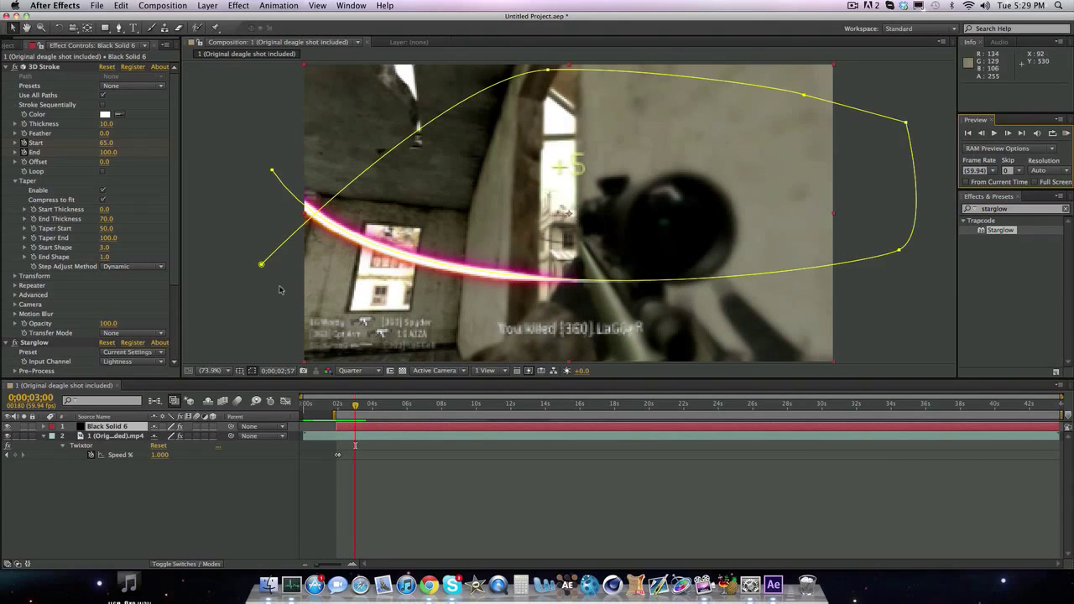
pyautogui.click(373, 512)
pyautogui.click(44, 436)
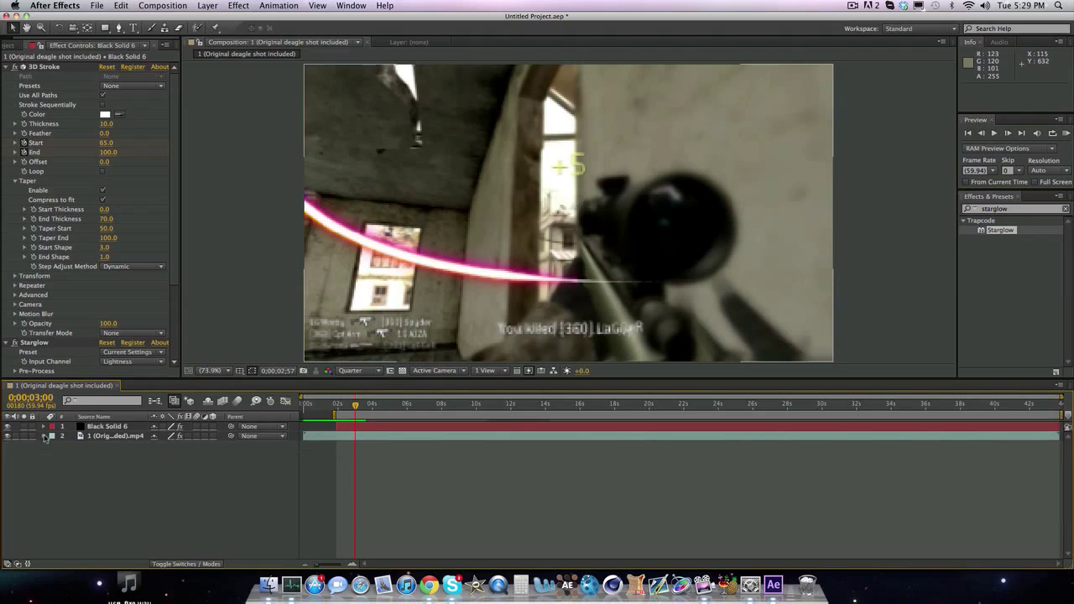
pyautogui.click(91, 436)
pyautogui.click(94, 426)
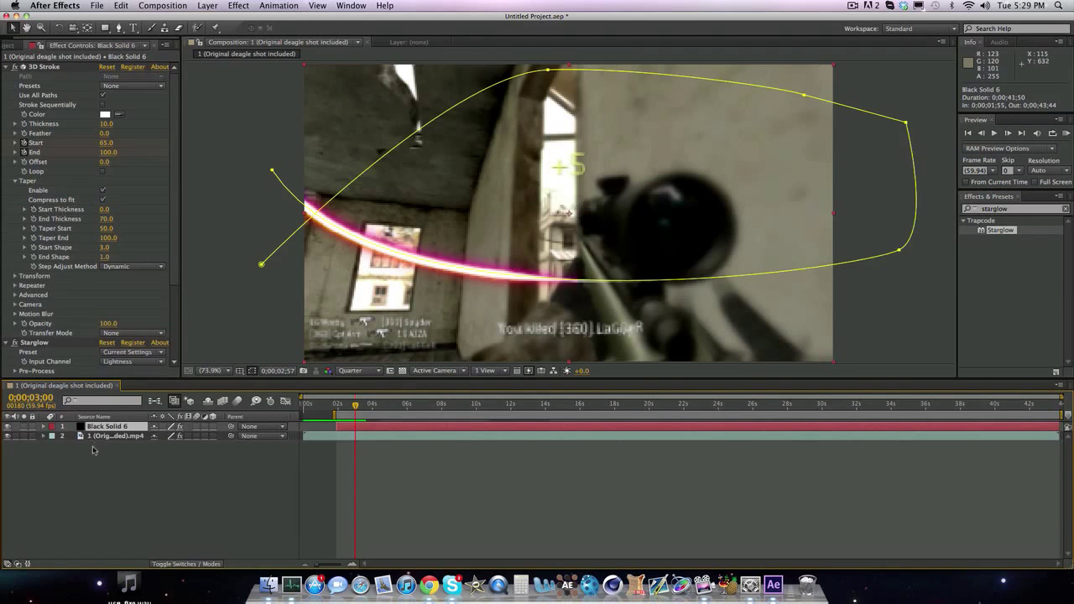
pyautogui.click(92, 449)
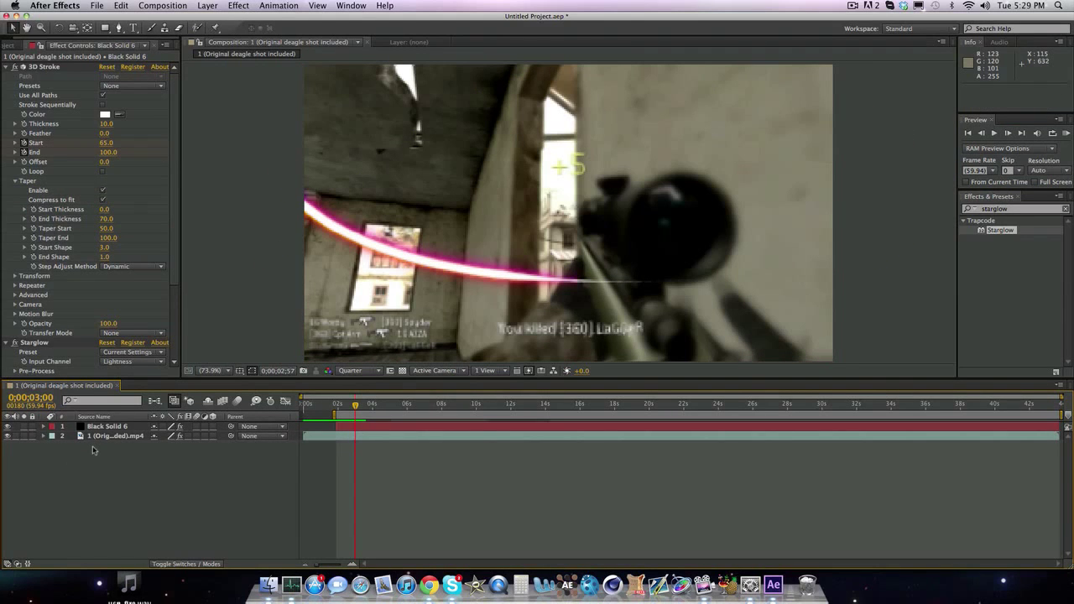